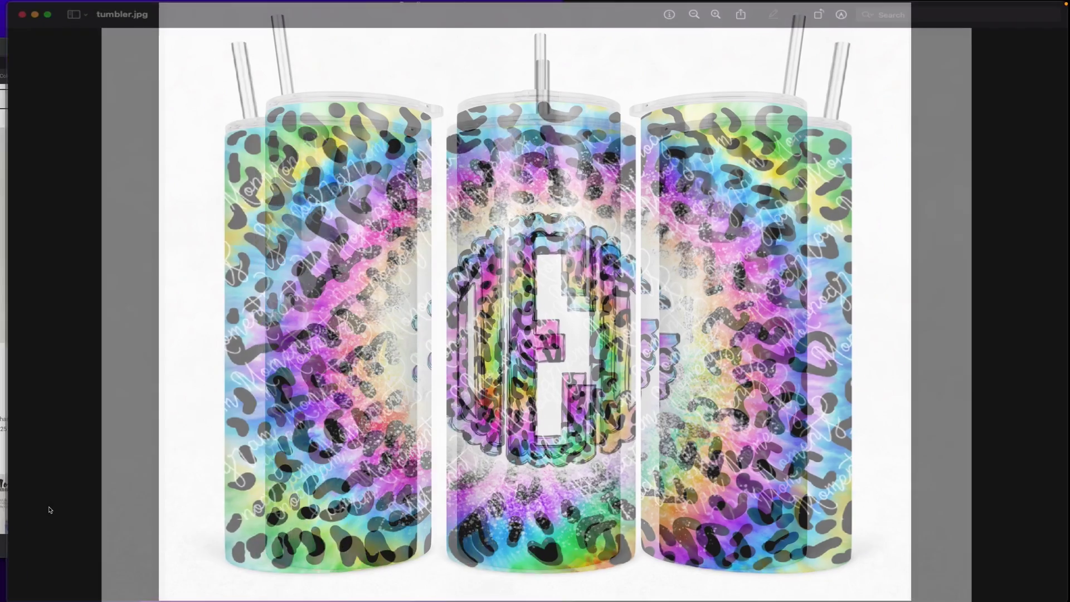
# Leave Preview's full-screen view of the finished rainbow leopard tumbler image.
pyautogui.click(170, 365)
# Scroll the shop's items and open the 20oz skinny tumbler full wrap mockup listing.
pyautogui.press('super+l')
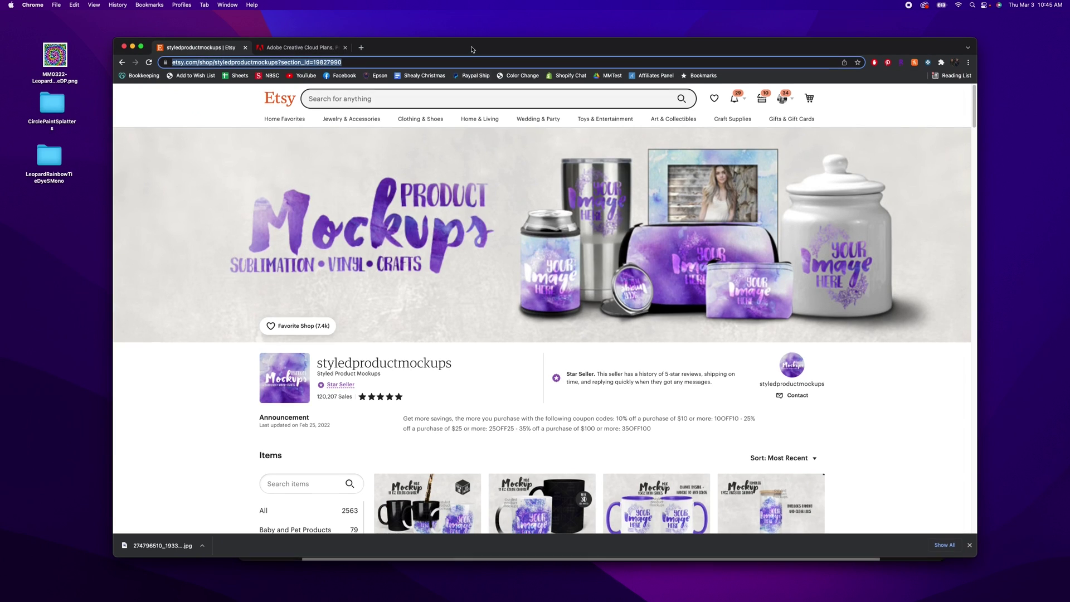
pyautogui.moveTo(474, 49); pyautogui.dragTo(472, 42)
pyautogui.scroll(-5, 529, 362)
pyautogui.scroll(-5, 529, 372)
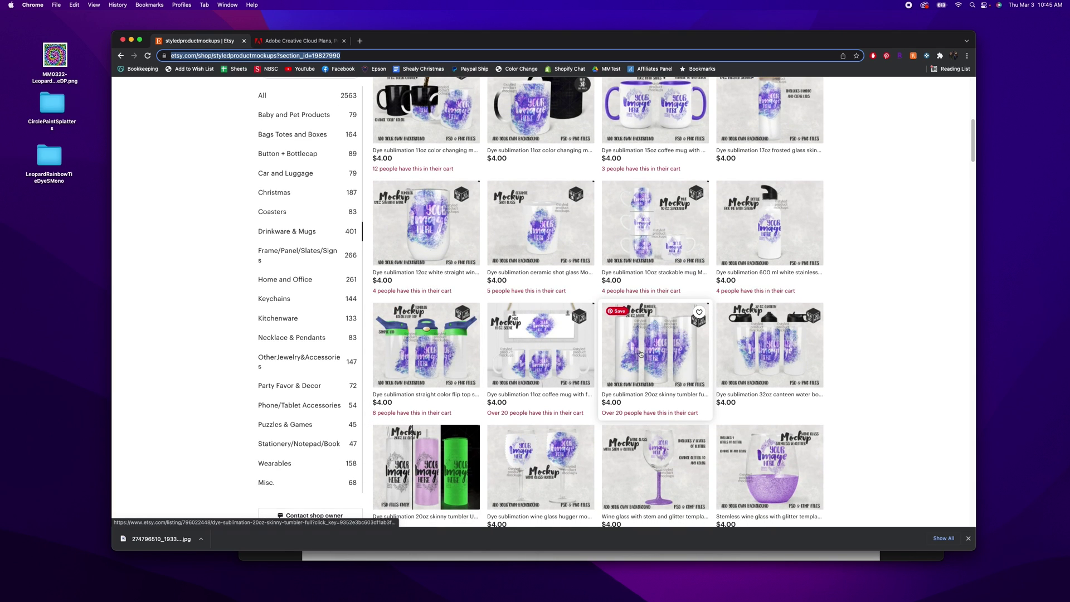
pyautogui.scroll(-1, 652, 379)
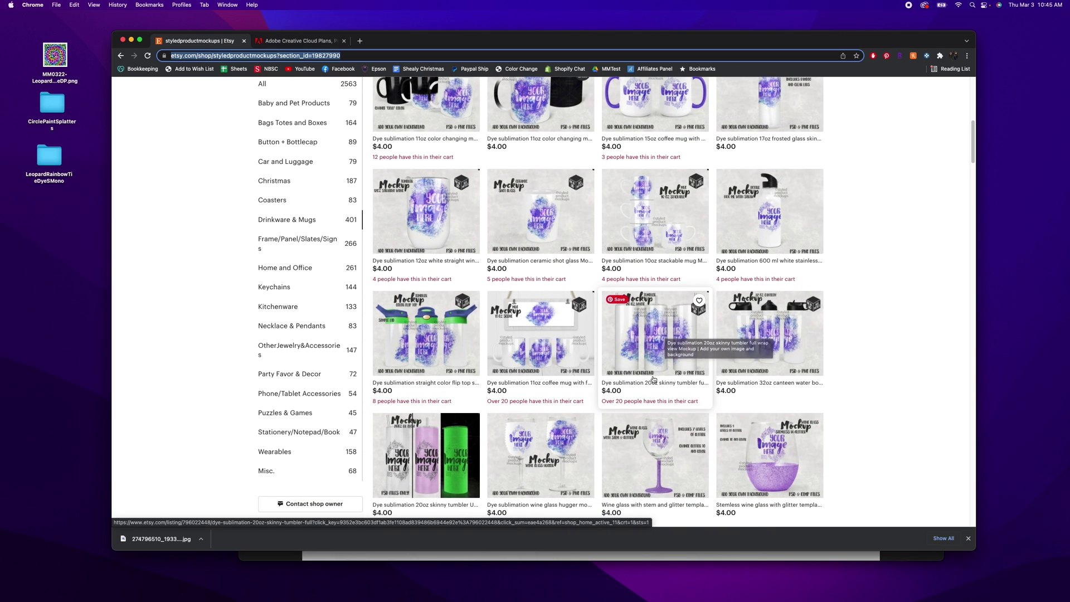
pyautogui.click(641, 351)
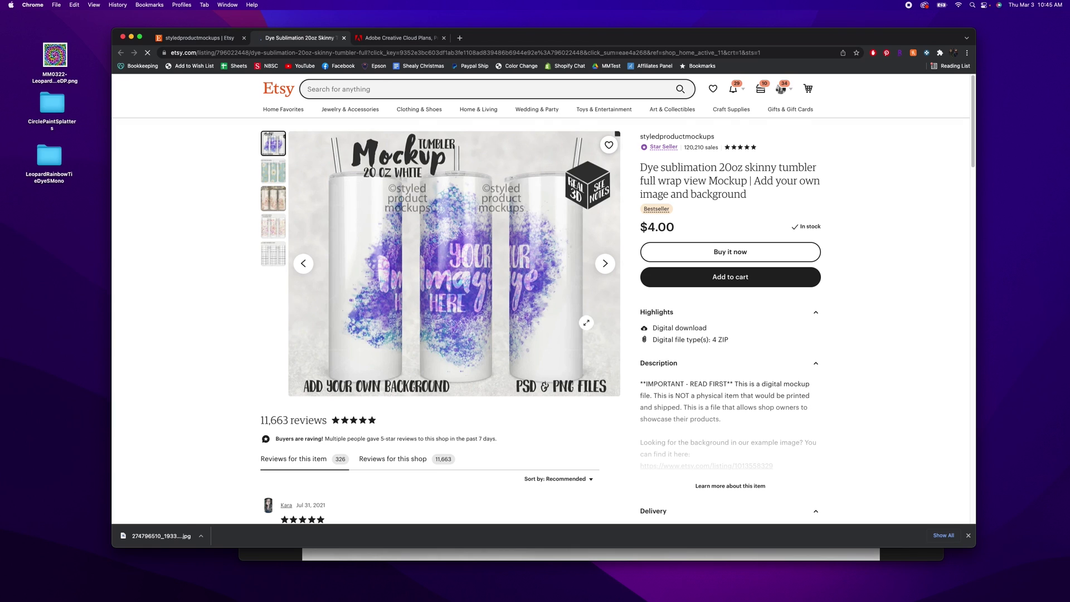
# Expand the listing's full description and read its '3D smart object' note.
pyautogui.scroll(-1, 585, 322)
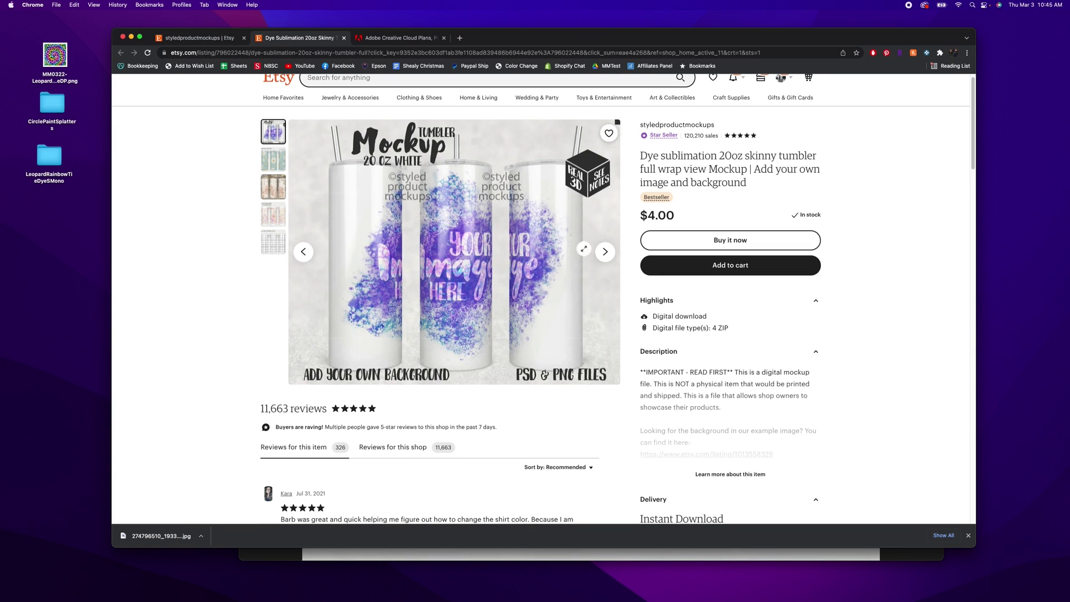
pyautogui.click(724, 474)
pyautogui.scroll(-5, 645, 384)
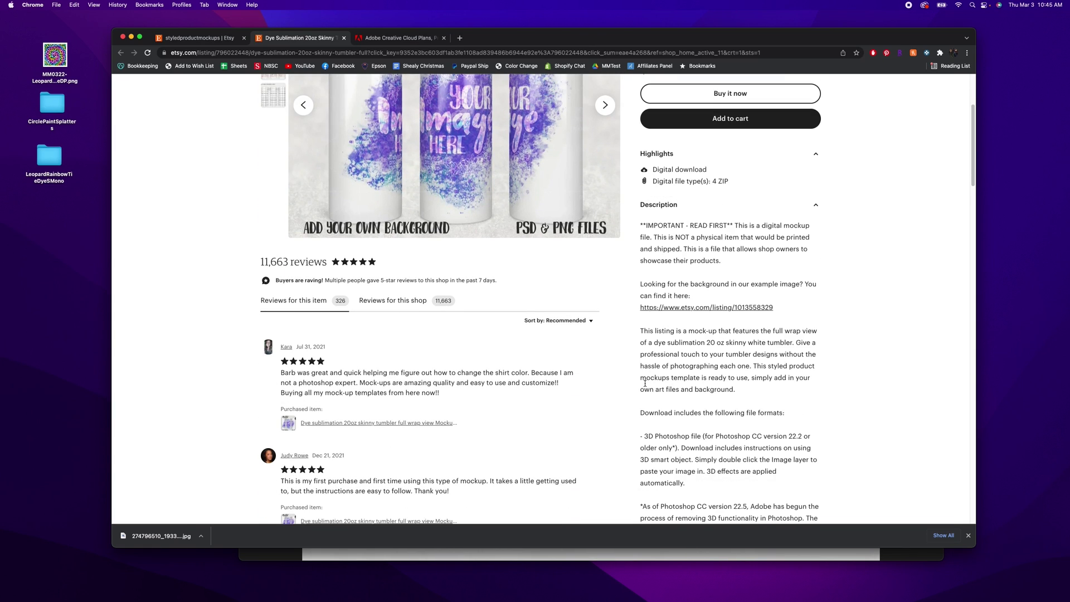
pyautogui.scroll(-2, 745, 384)
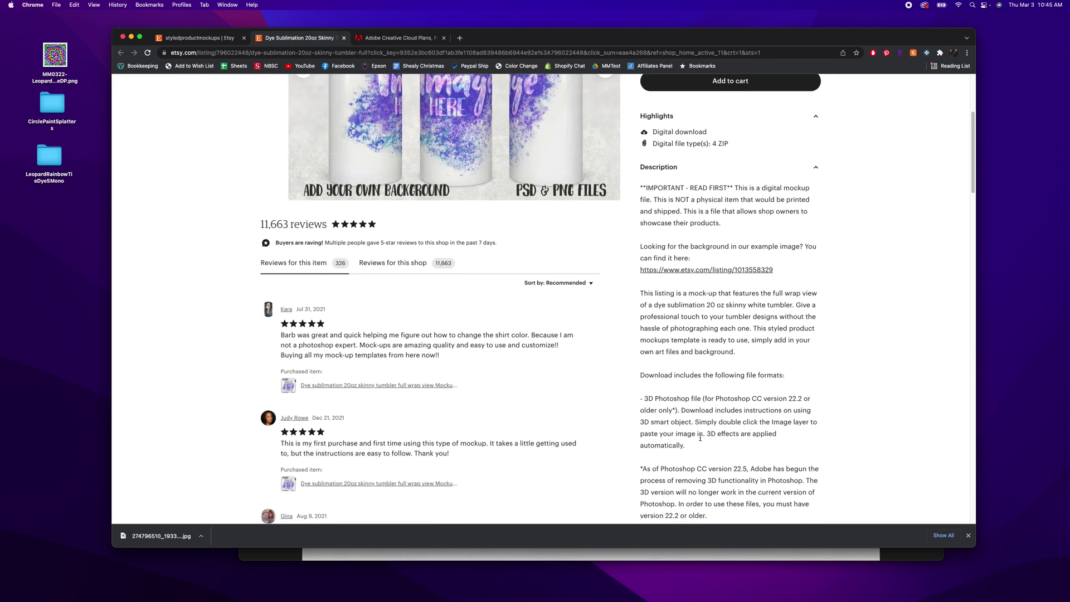
pyautogui.moveTo(652, 413)
pyautogui.mouseDown()
pyautogui.moveTo(689, 413)
pyautogui.moveTo(634, 415)
pyautogui.mouseUp()
pyautogui.click(689, 423)
pyautogui.click(676, 414)
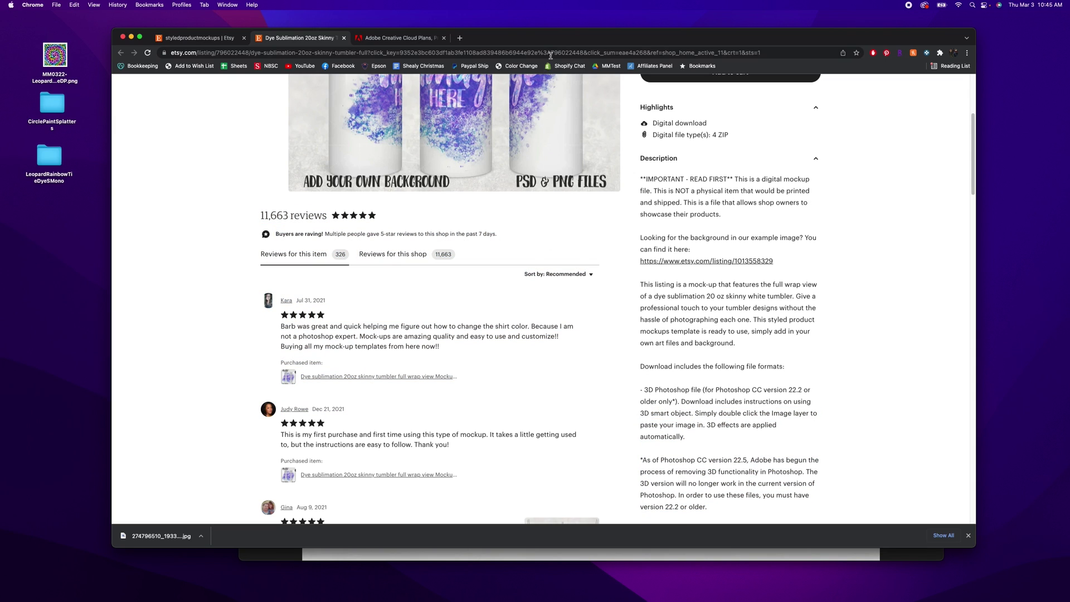
# Glance at the tumbler.jpg example, then switch to the 20ozTumbler copy.psd document.
pyautogui.click(592, 556)
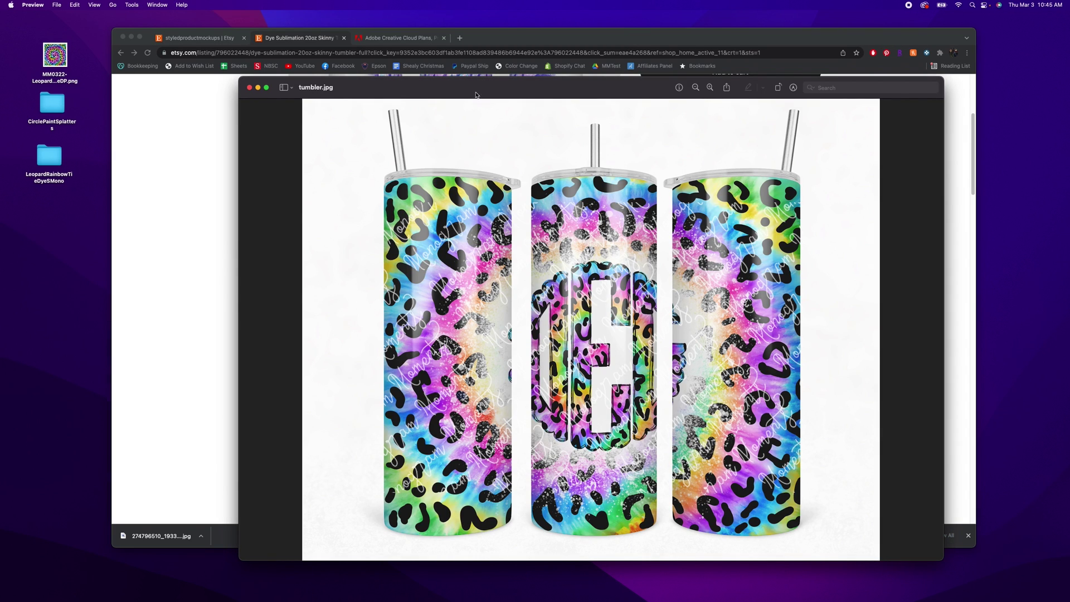
pyautogui.click(258, 88)
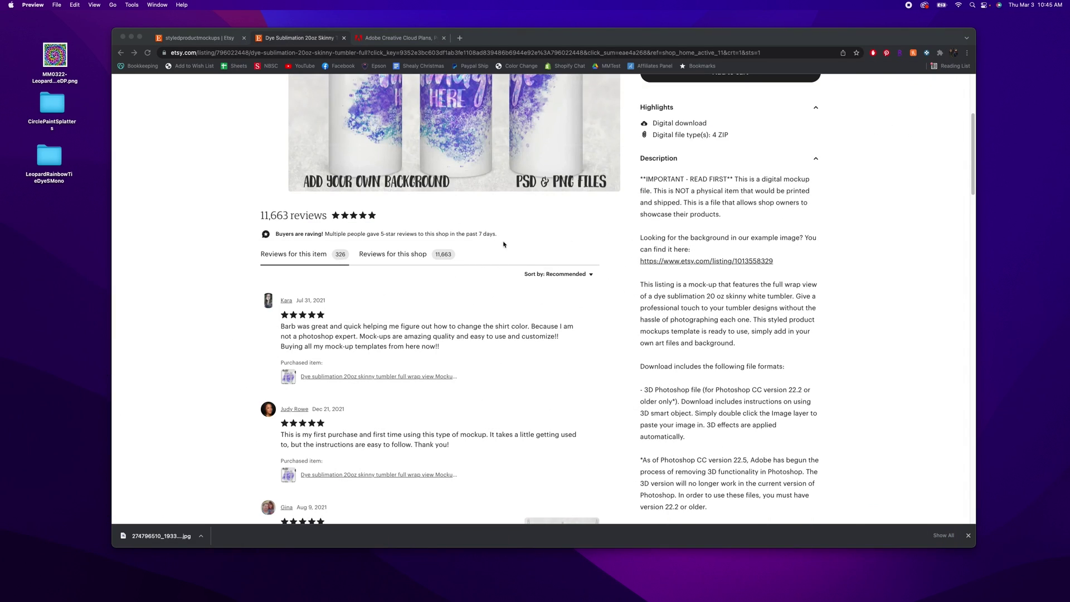
pyautogui.scroll(5, 473, 212)
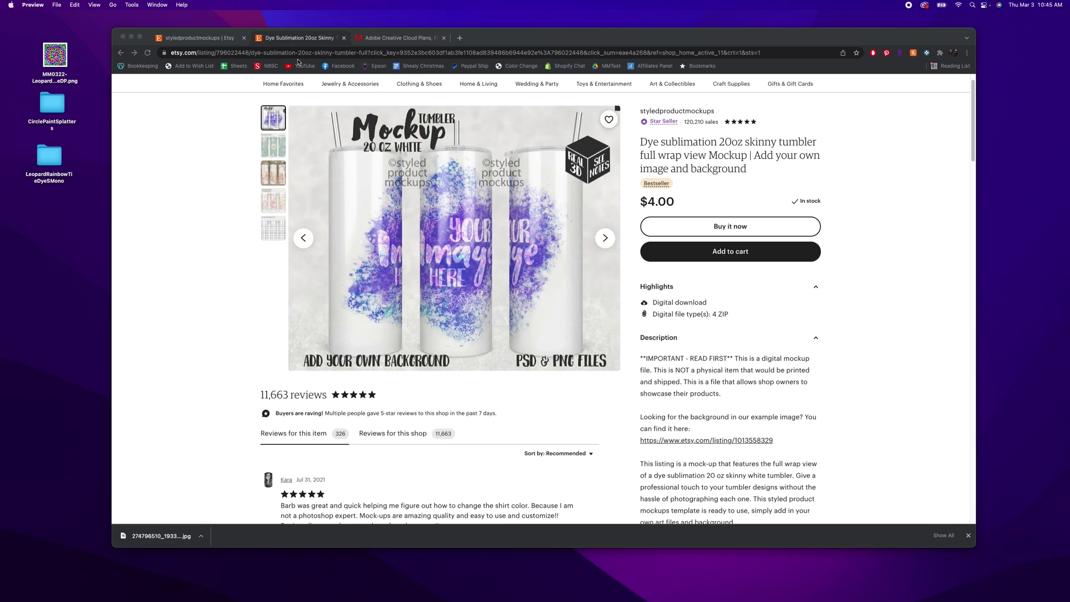
pyautogui.press('super+Tab')
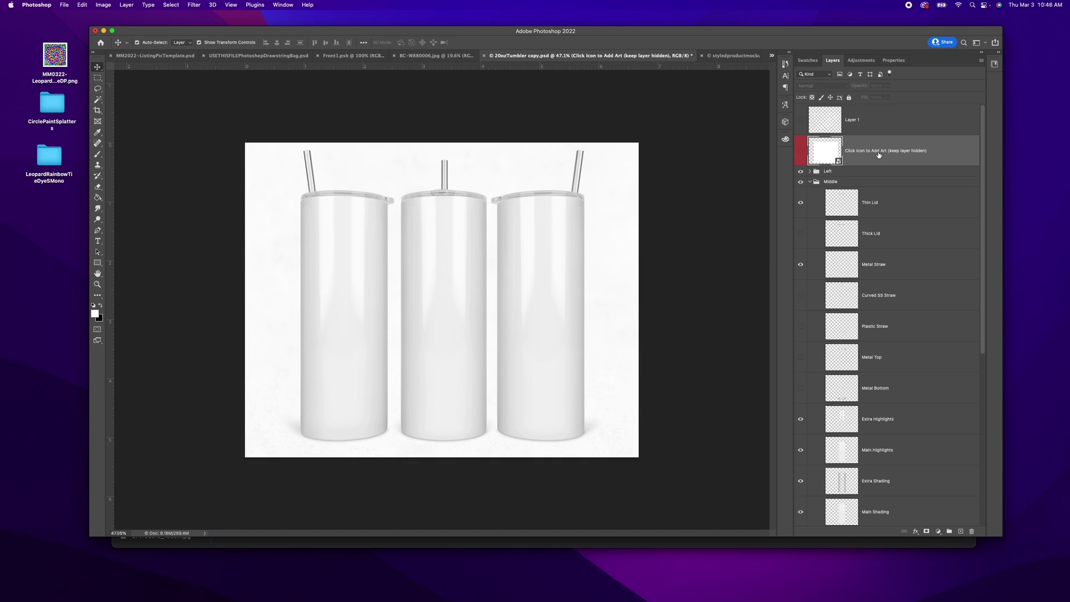
# Open the 'Click Icon to Add Art' smart object as styledproductmockups2.psb with its blank Image Area.
pyautogui.doubleClick(825, 152)
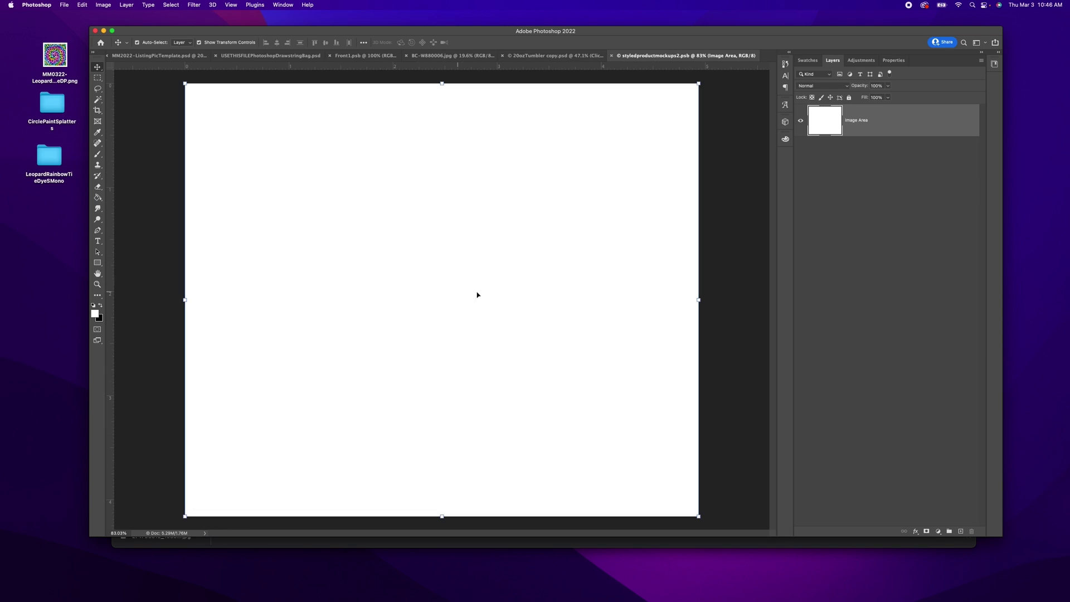
pyautogui.click(572, 56)
pyautogui.click(726, 57)
# Place the MM0322-LeopardRainbowTieDyeDP pattern above Image Area and save the .psb.
pyautogui.moveTo(54, 56); pyautogui.dragTo(384, 222)
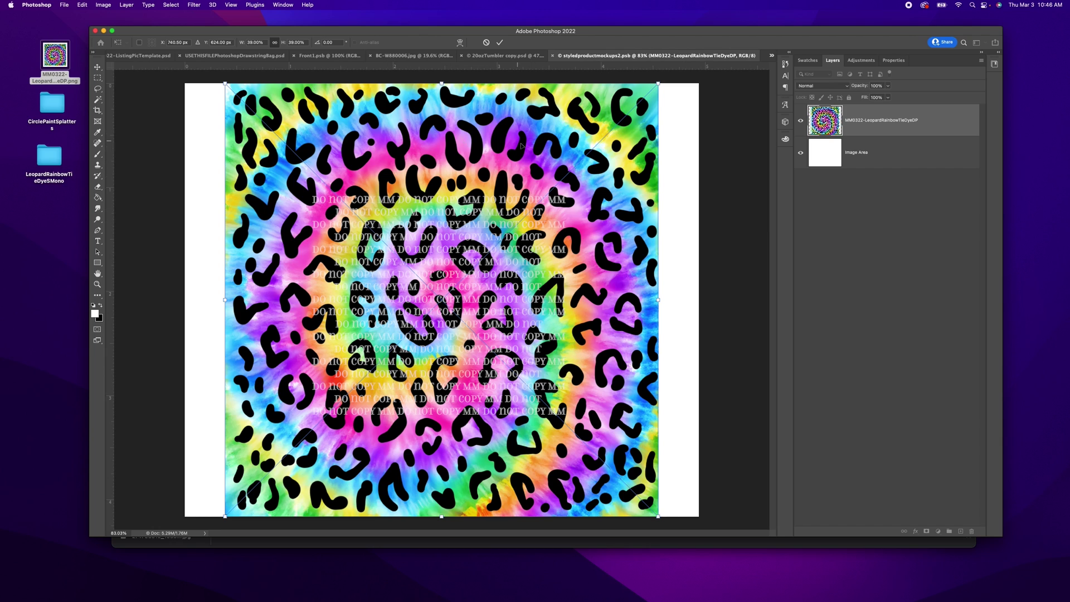
pyautogui.click(501, 42)
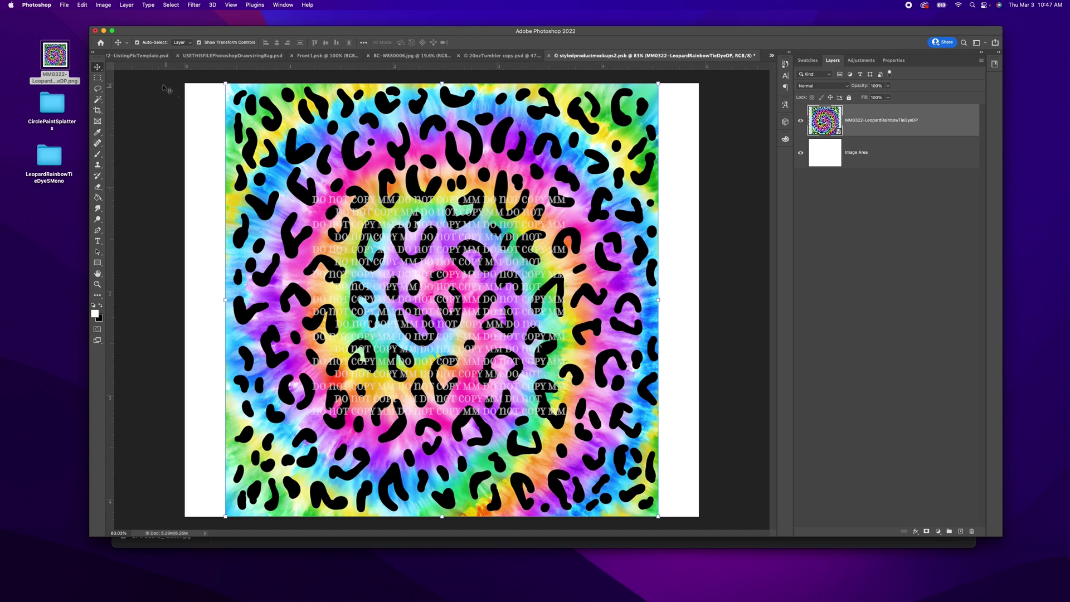
pyautogui.click(66, 5)
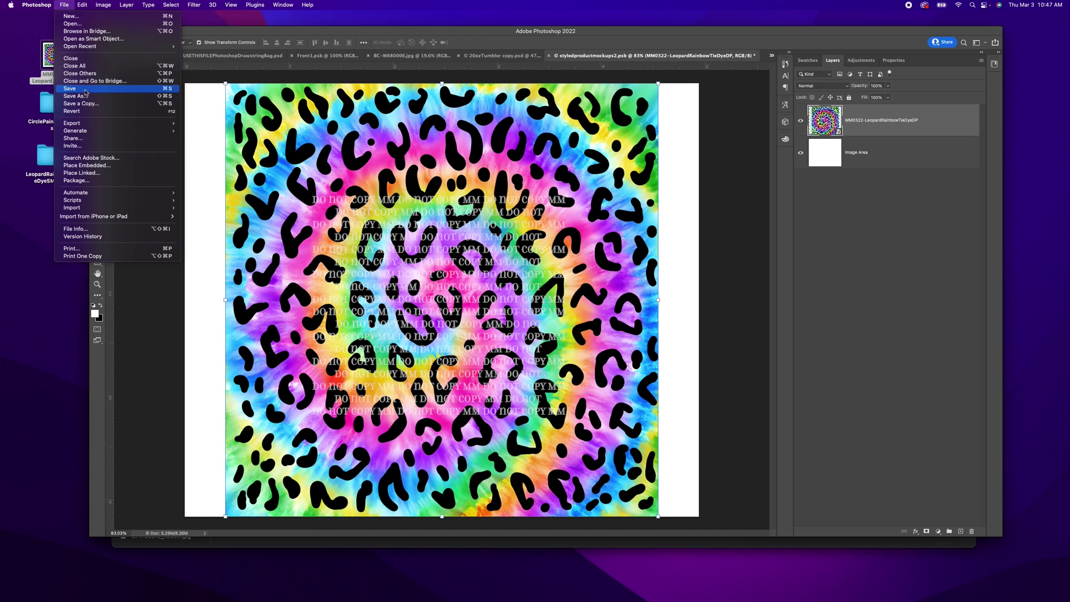
pyautogui.click(69, 88)
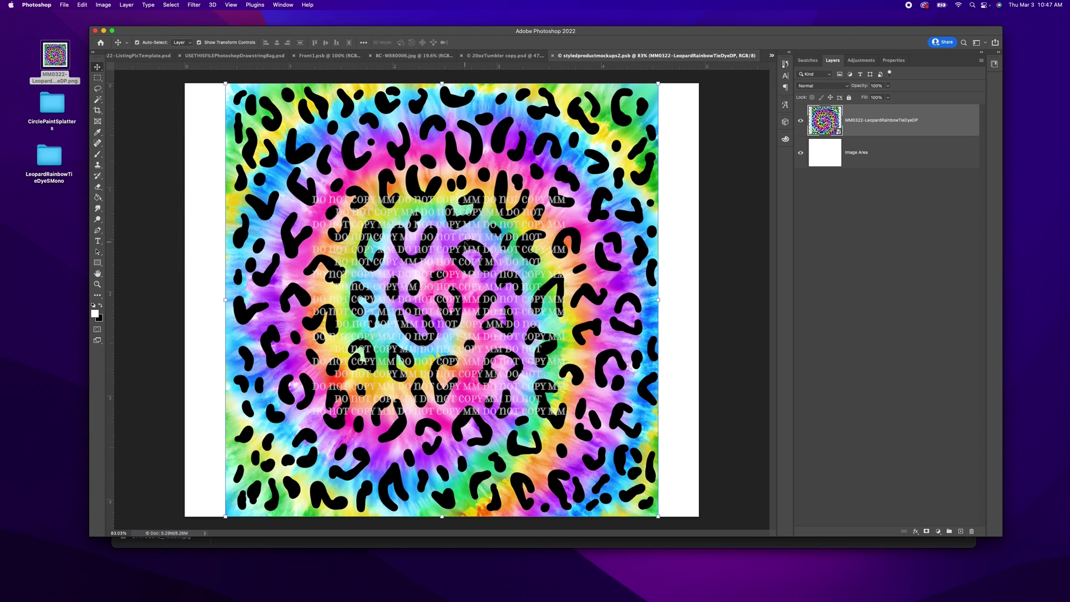
# Compare the tumbler mockup against the leopard artwork in styledproductmockups2.psb.
pyautogui.click(514, 56)
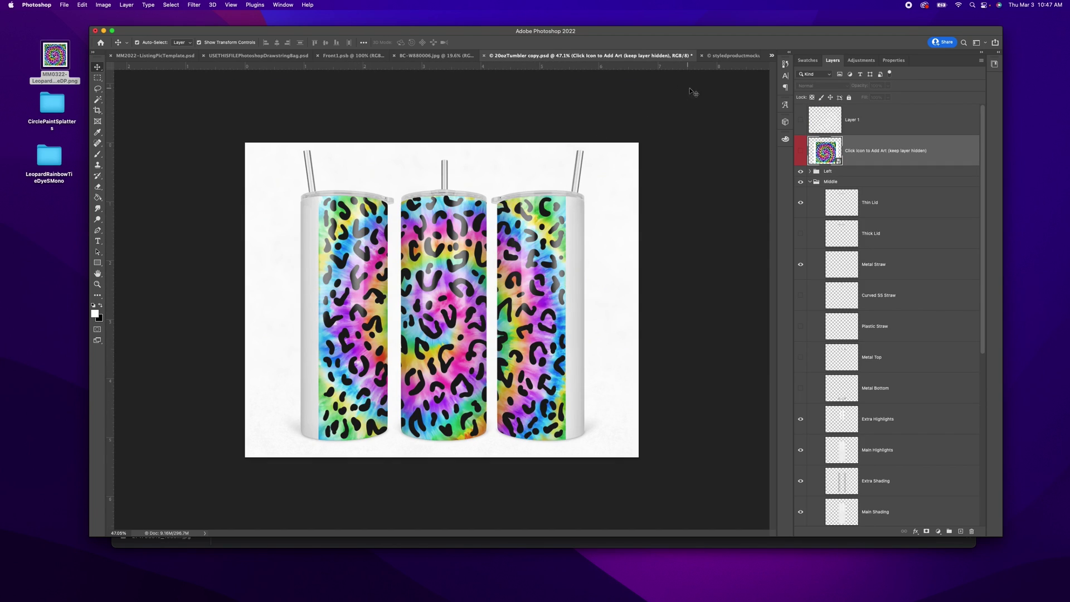
pyautogui.click(731, 55)
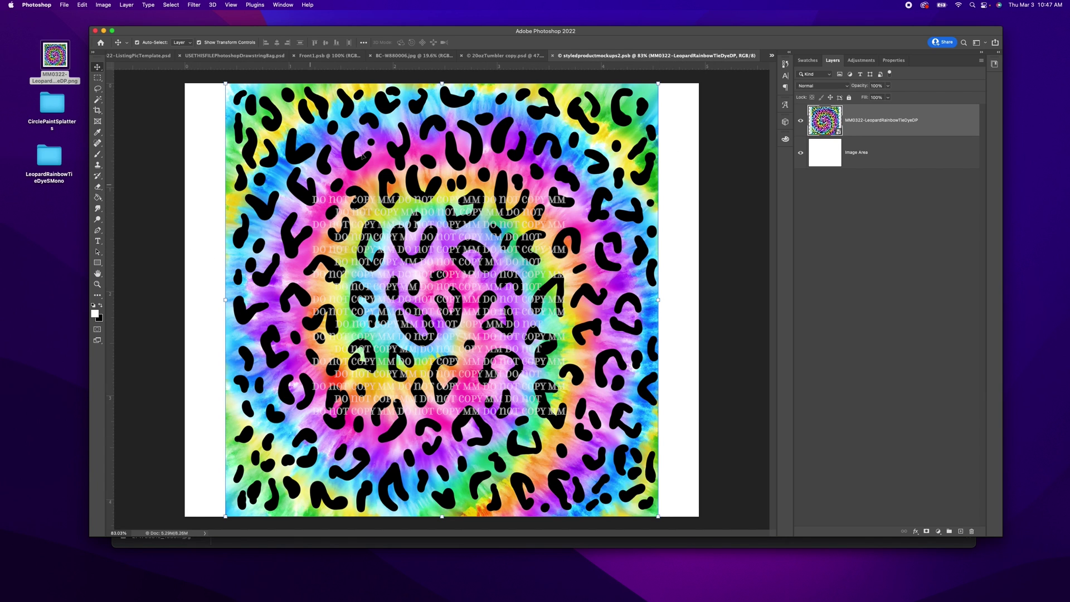
pyautogui.click(506, 55)
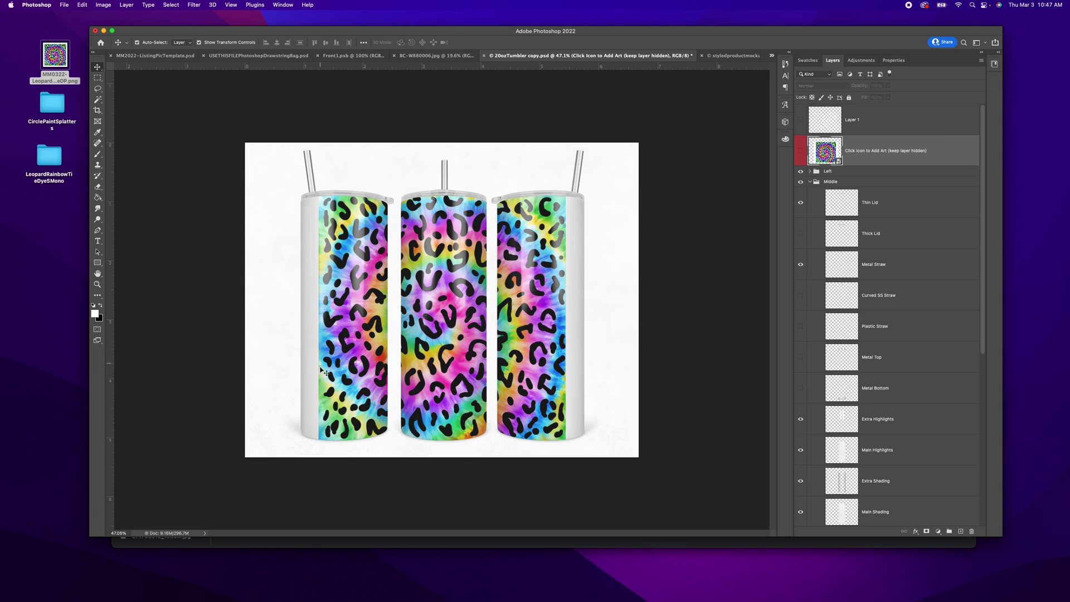
pyautogui.click(723, 58)
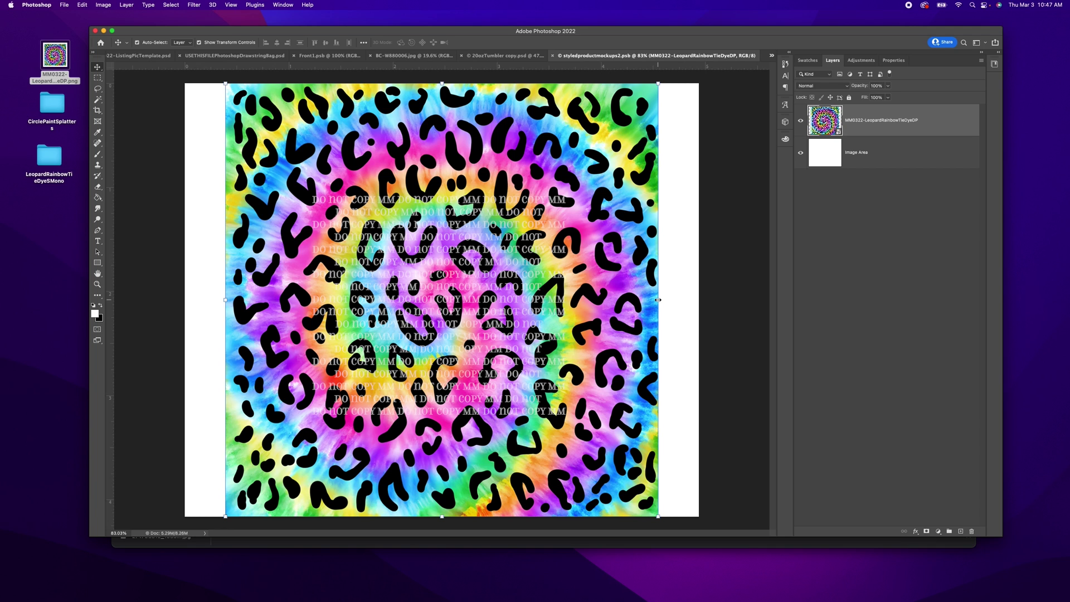
# Stretch the leopard pattern to the full canvas width, save, and check the tumbler mockup.
pyautogui.moveTo(659, 300); pyautogui.dragTo(699, 300)
pyautogui.moveTo(701, 90); pyautogui.dragTo(711, 76)
pyautogui.press('super+z')
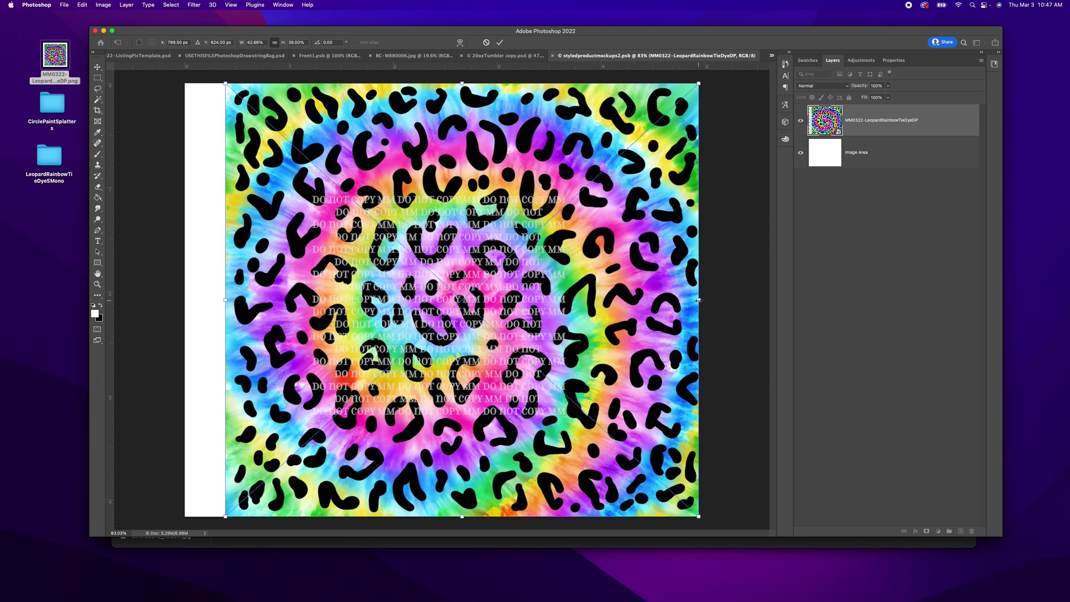
pyautogui.moveTo(224, 300); pyautogui.dragTo(185, 300)
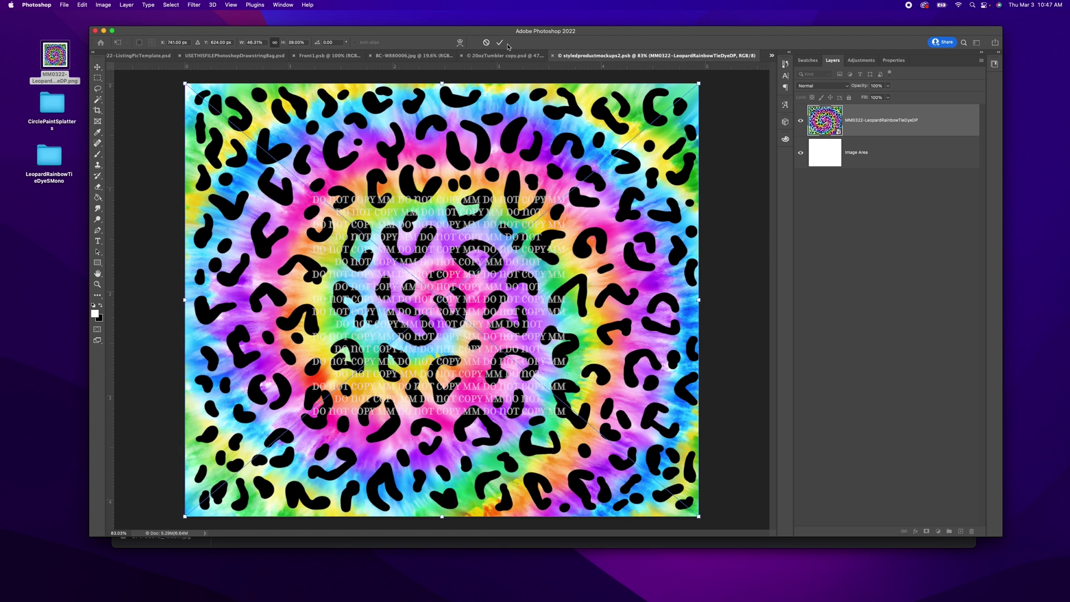
pyautogui.click(500, 42)
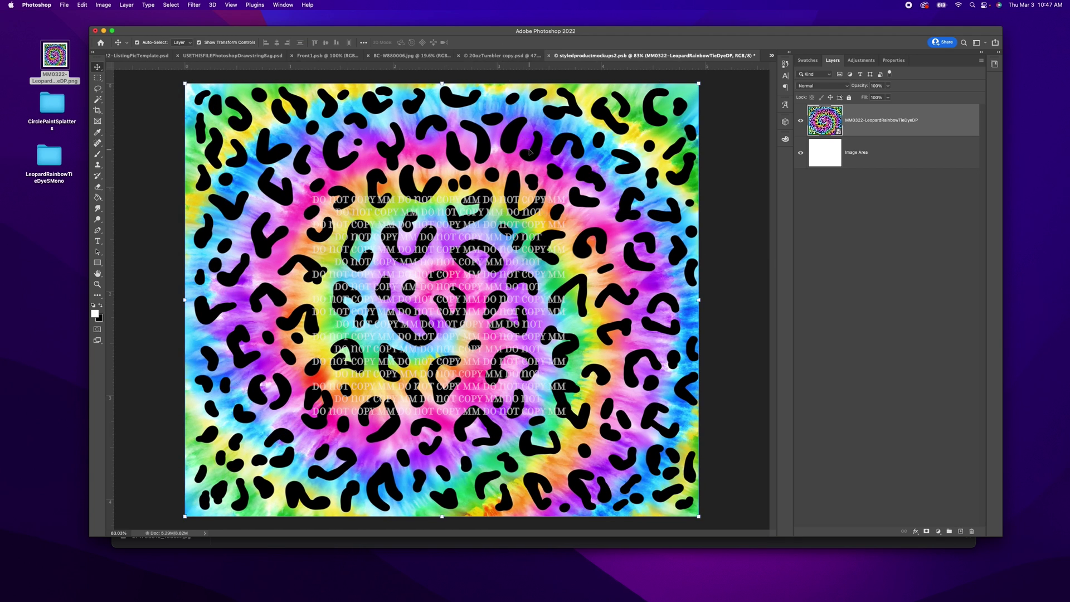
pyautogui.press('cmd+s')
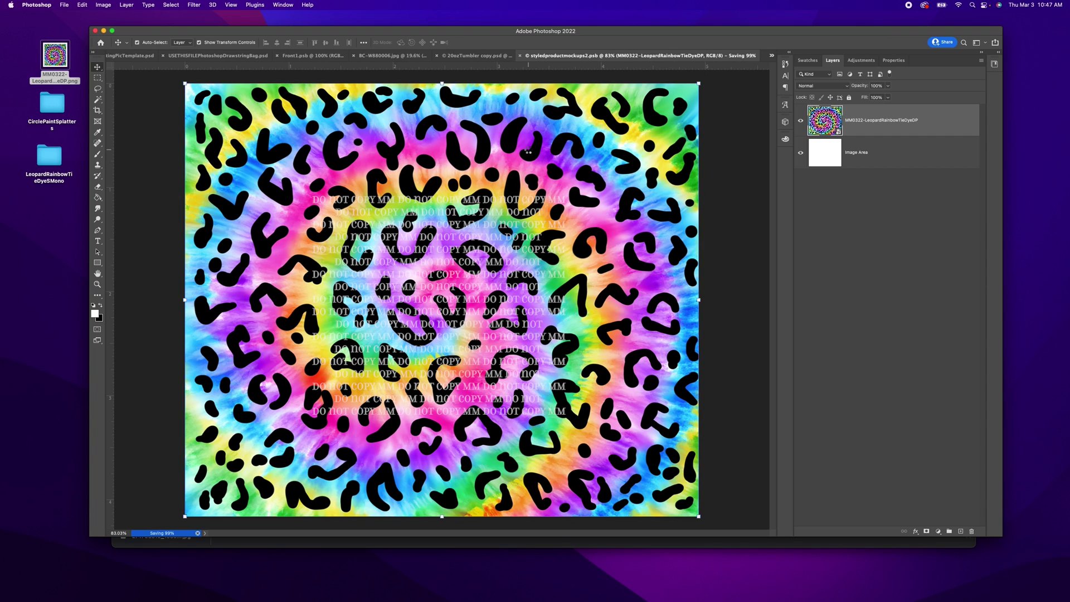
pyautogui.click(489, 57)
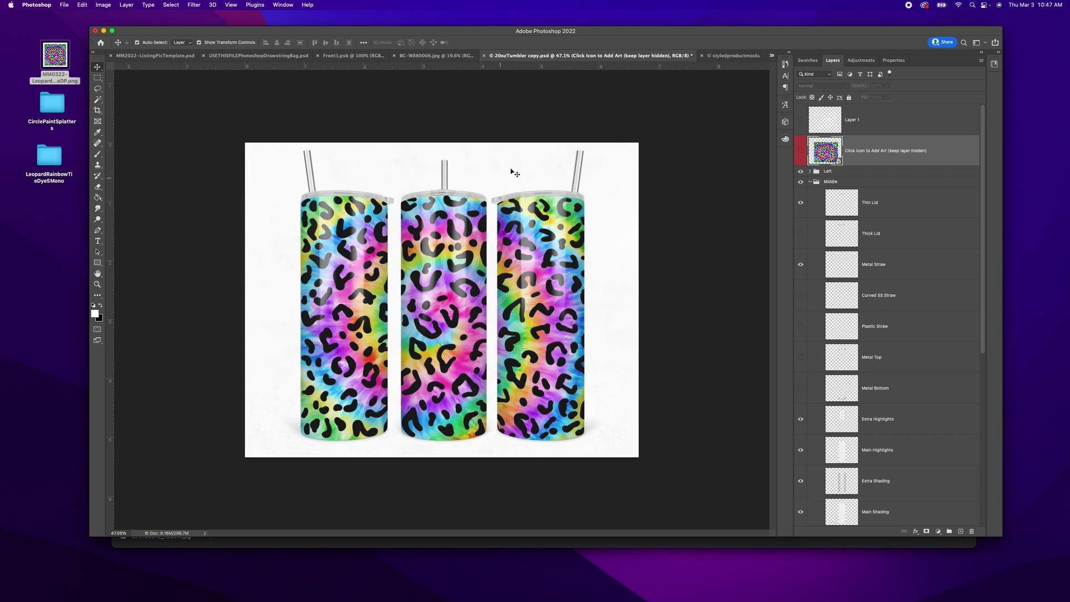
pyautogui.click(730, 57)
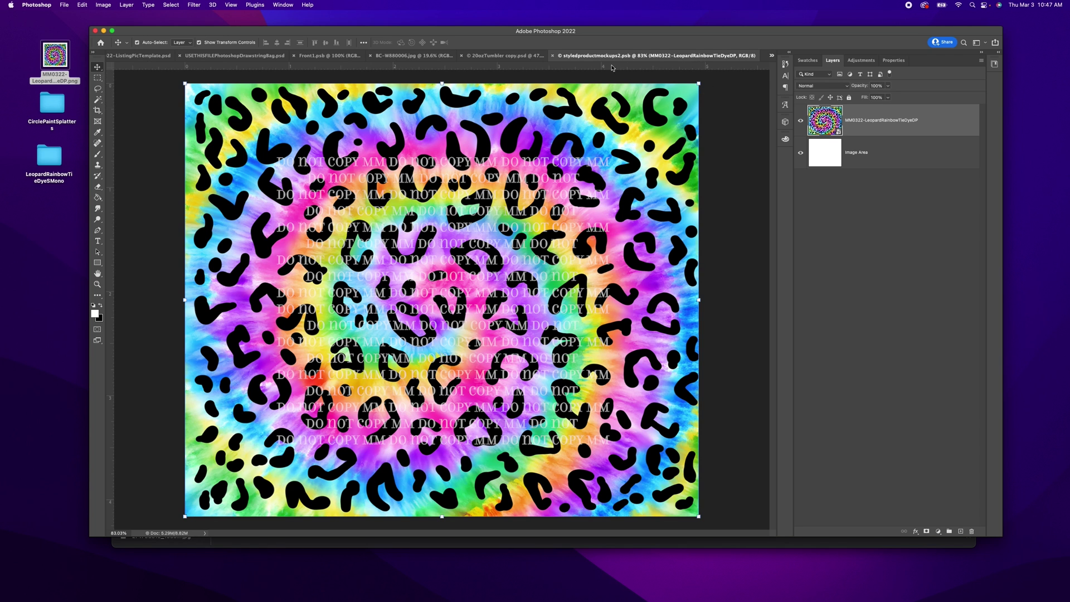
# Preview the CirclePaintSplatter images and place CirclePaintSplatters-2.png onto the leopard design.
pyautogui.moveTo(420, 32); pyautogui.dragTo(430, 33)
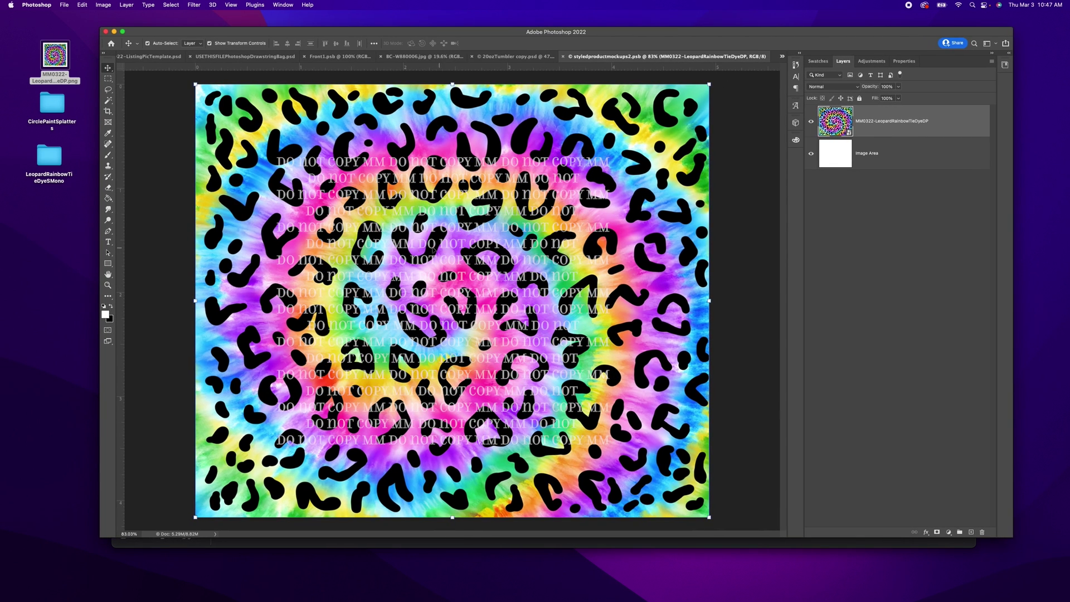
pyautogui.click(59, 108)
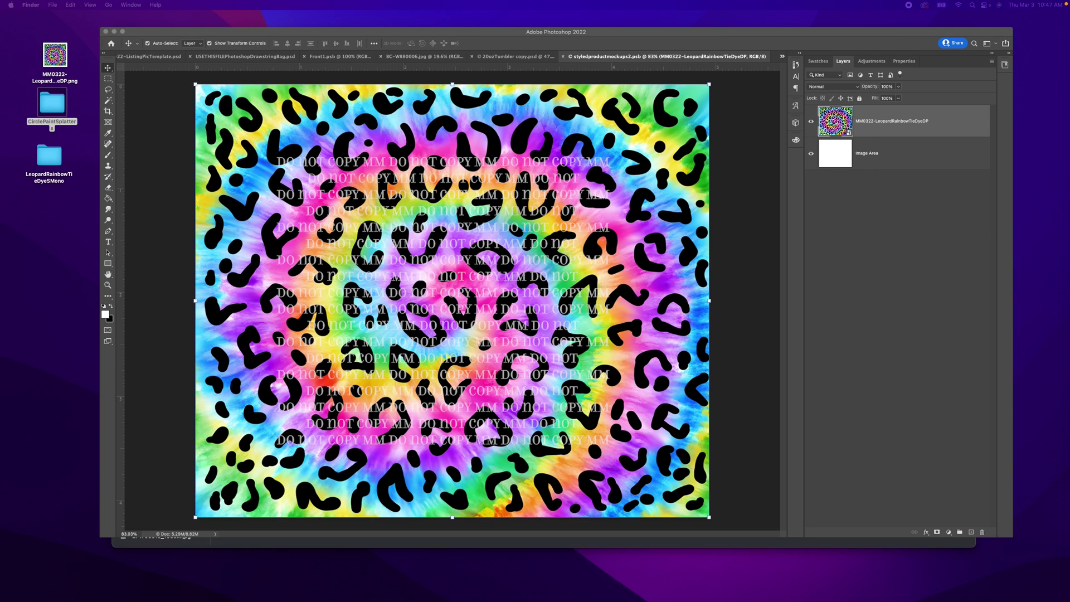
pyautogui.doubleClick(59, 109)
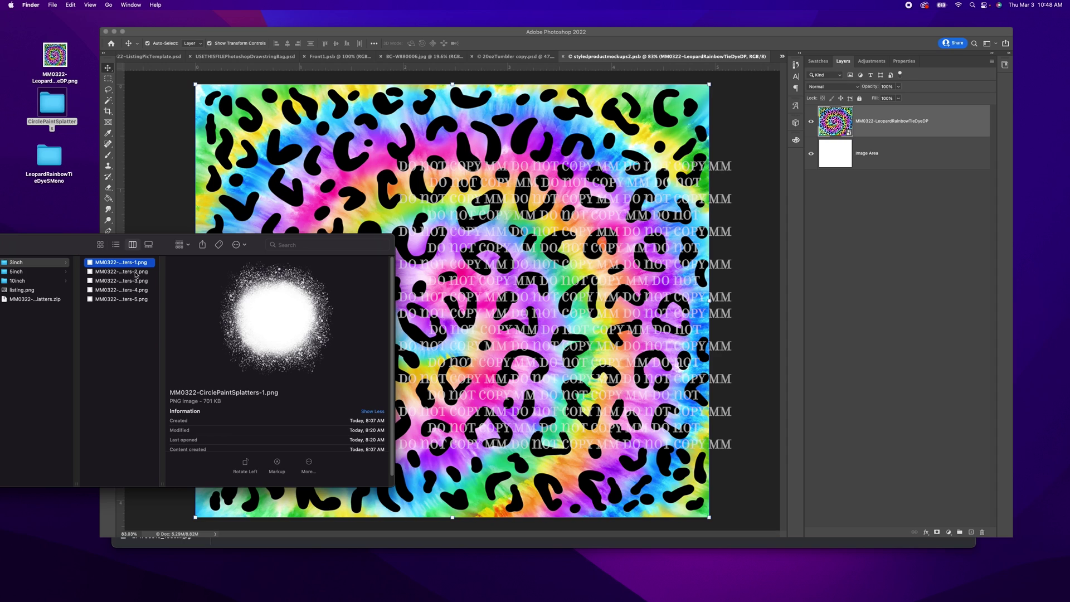
pyautogui.click(137, 272)
pyautogui.click(141, 281)
pyautogui.click(118, 290)
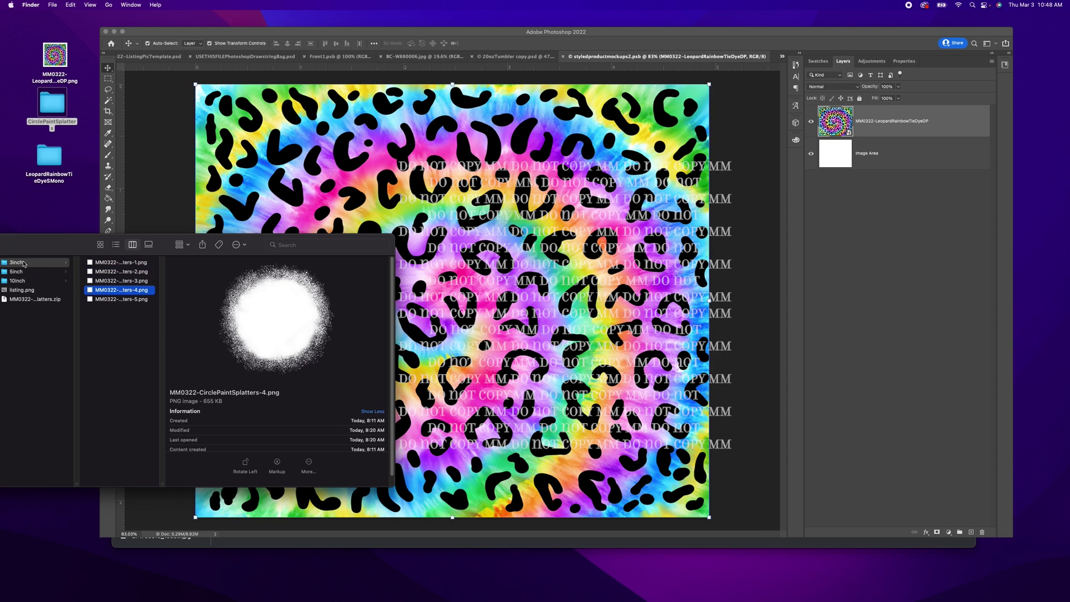
pyautogui.click(134, 274)
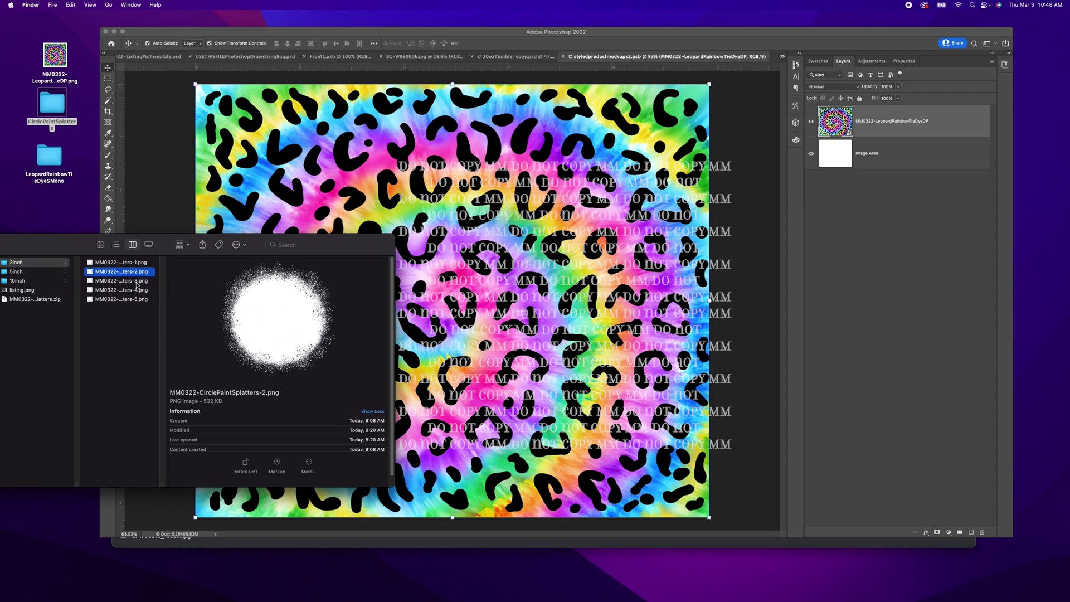
pyautogui.click(138, 282)
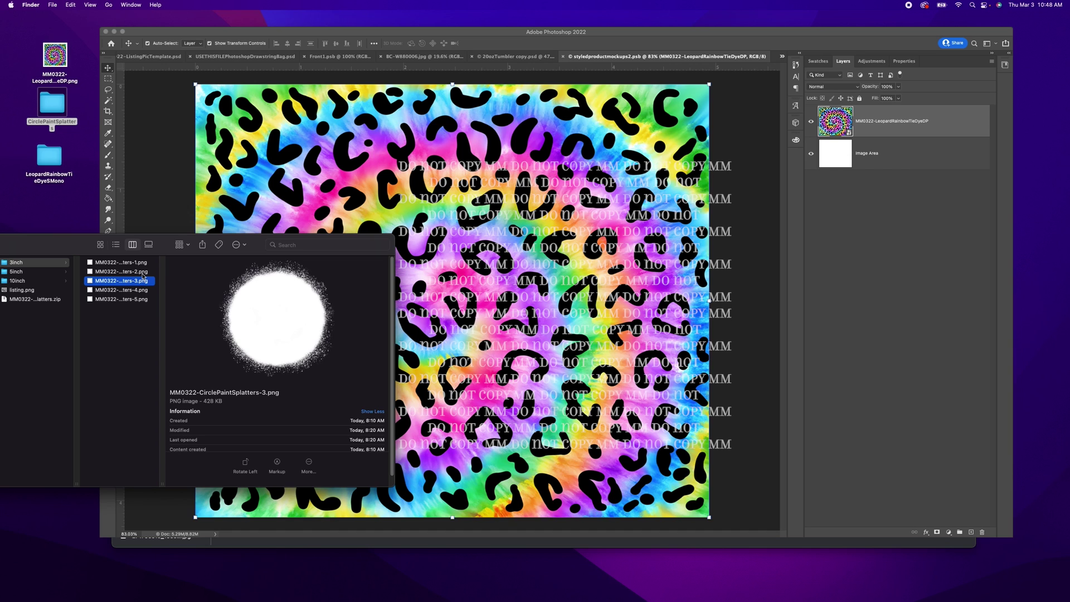
pyautogui.click(144, 273)
pyautogui.moveTo(143, 273); pyautogui.dragTo(471, 297)
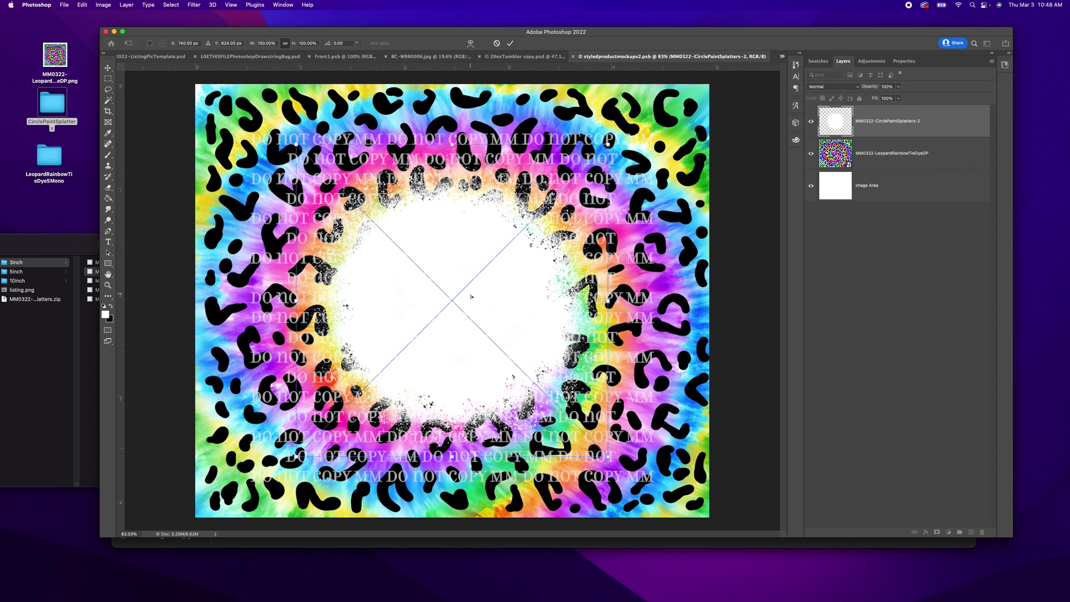
# Scale the splatter to about 116%, centre it on the pattern, and commit.
pyautogui.moveTo(297, 146); pyautogui.dragTo(287, 135)
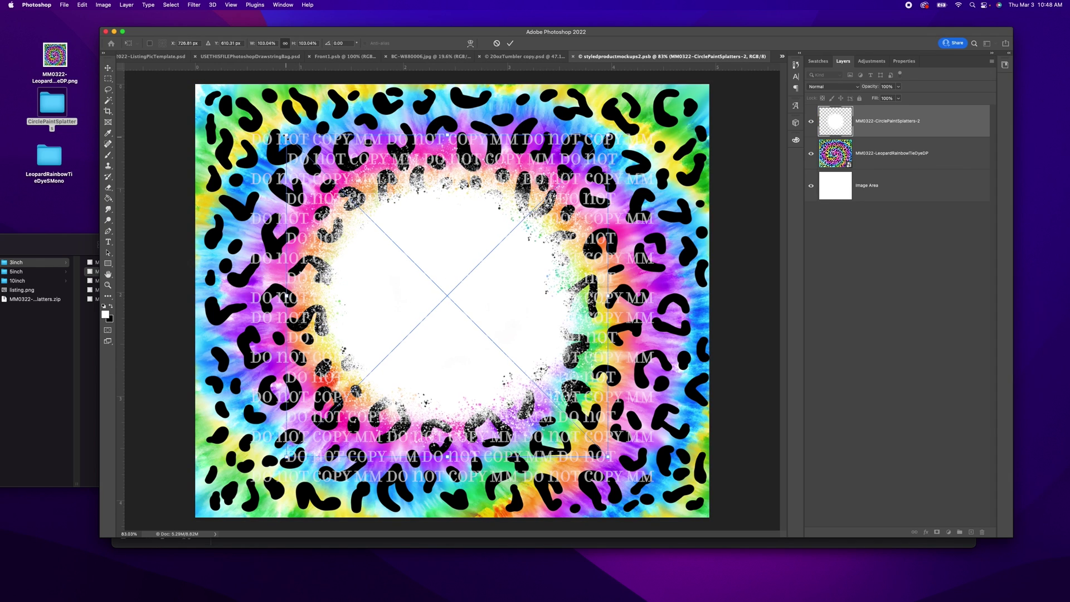
pyautogui.click(80, 244)
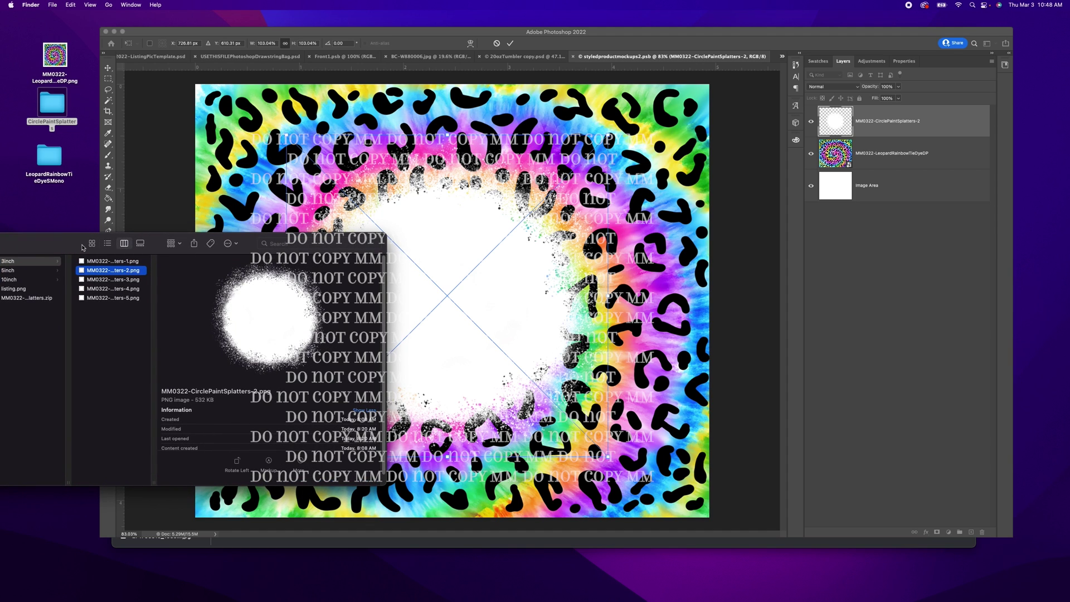
pyautogui.click(153, 32)
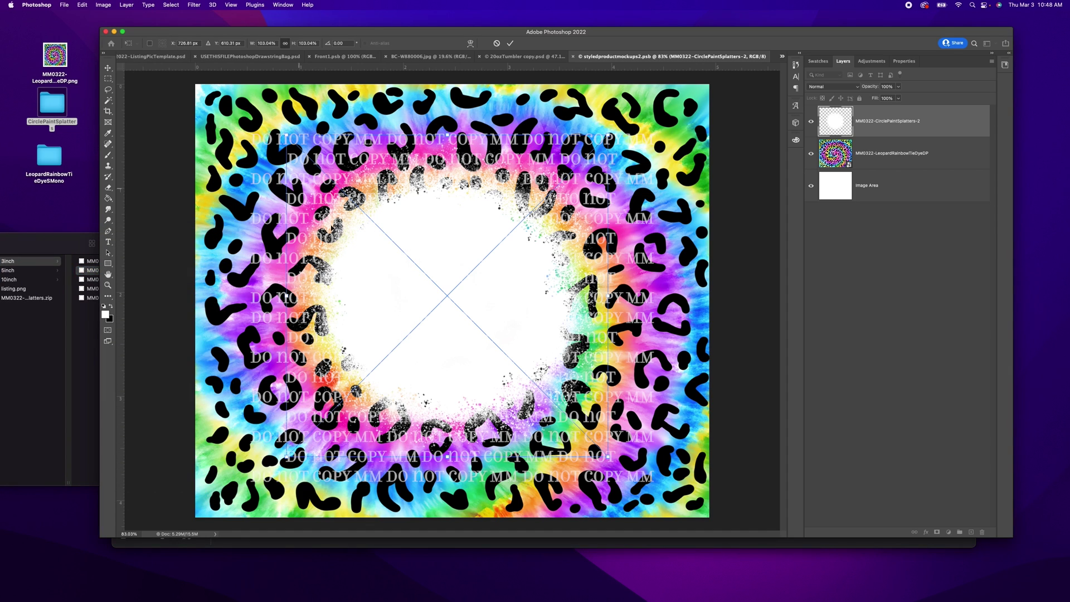
pyautogui.moveTo(285, 132); pyautogui.dragTo(267, 115)
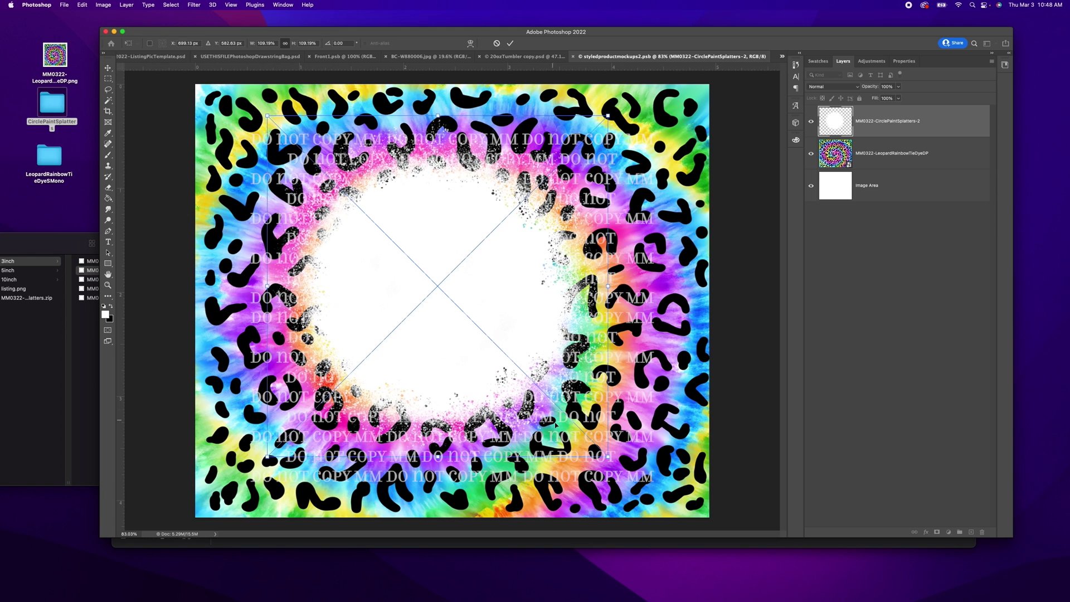
pyautogui.moveTo(610, 459); pyautogui.dragTo(630, 479)
pyautogui.moveTo(461, 365)
pyautogui.mouseDown()
pyautogui.moveTo(474, 355)
pyautogui.moveTo(467, 367)
pyautogui.mouseUp()
pyautogui.click(510, 44)
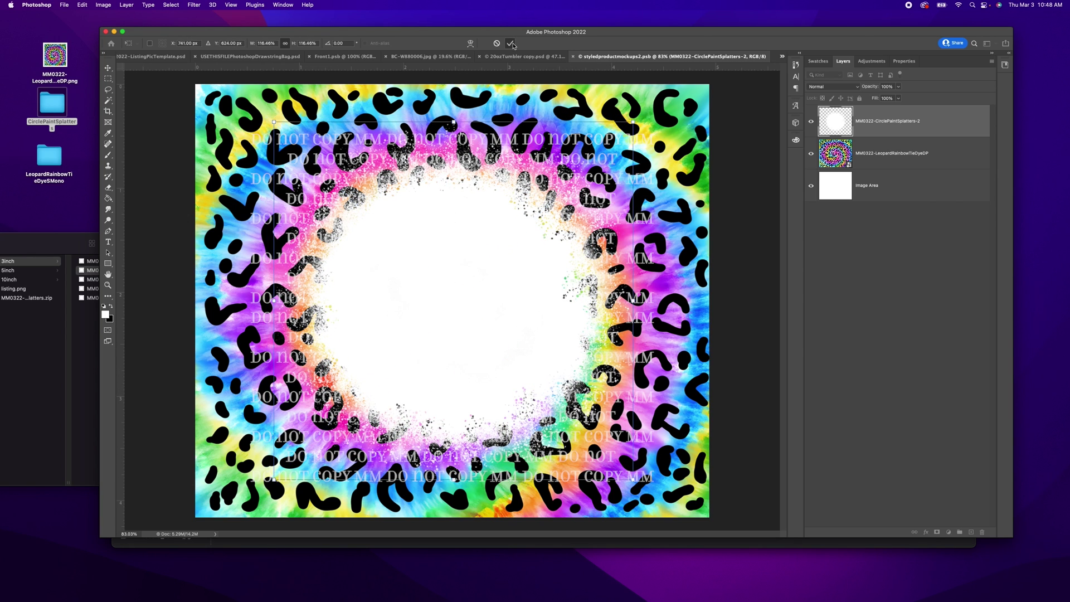
# Place the D-Left letter from the LeopardRainbowTieDyeSMono folder onto the design.
pyautogui.doubleClick(49, 159)
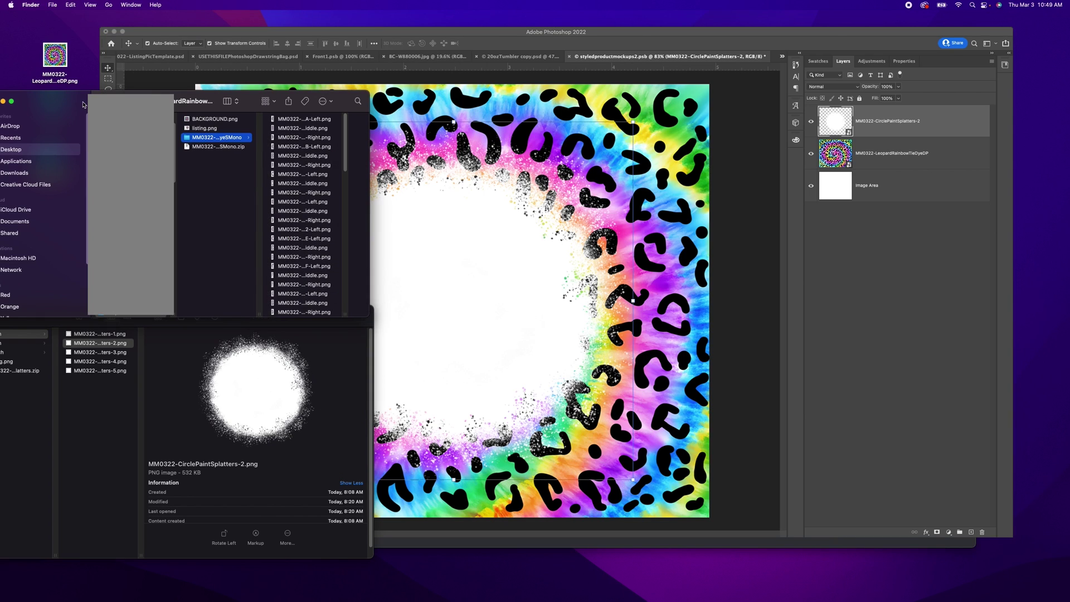
pyautogui.click(316, 138)
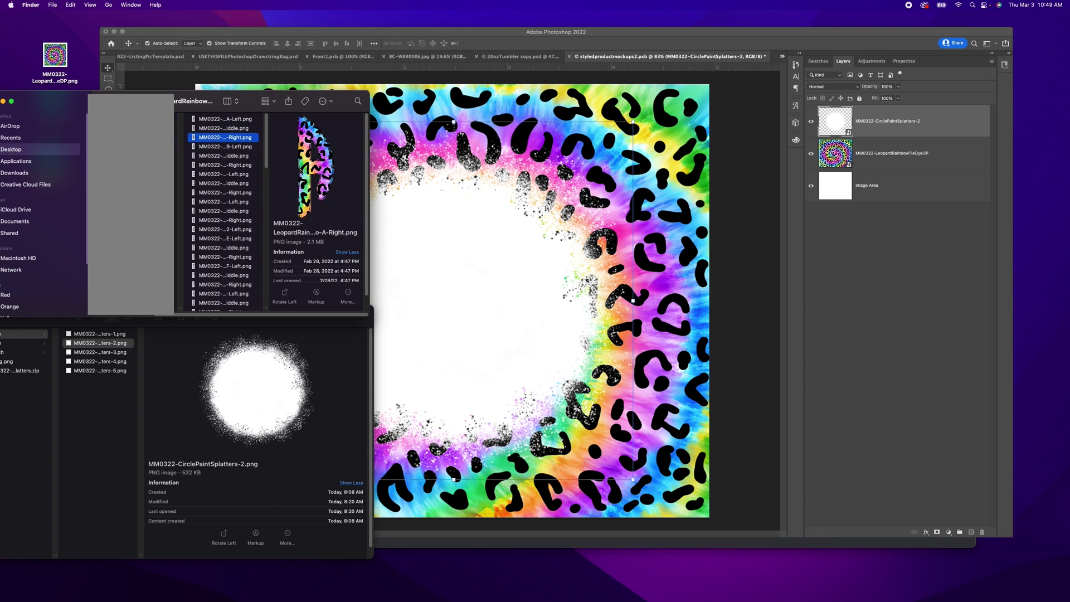
pyautogui.click(243, 193)
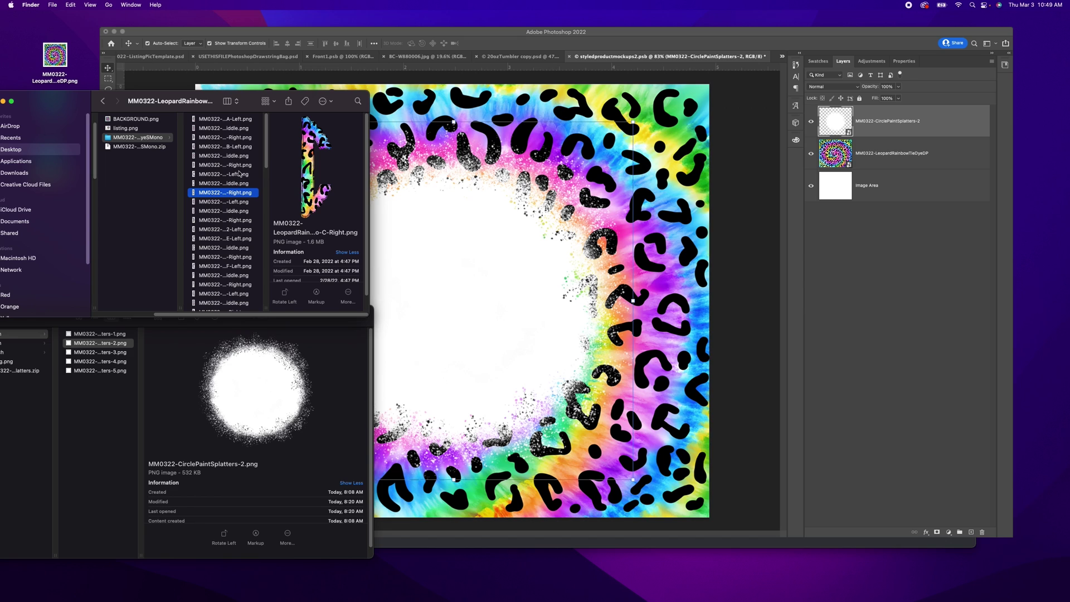
pyautogui.moveTo(267, 307); pyautogui.dragTo(314, 306)
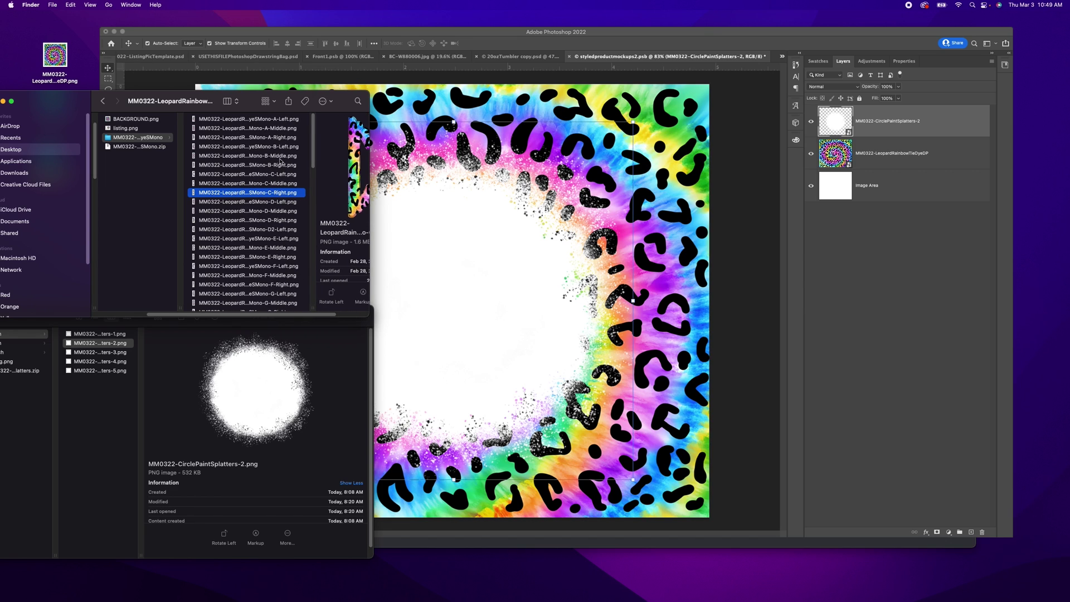
pyautogui.click(277, 202)
pyautogui.moveTo(221, 205); pyautogui.dragTo(492, 263)
pyautogui.click(511, 44)
# Add the E-Middle and G-Right letters together and commit both placements.
pyautogui.click(81, 109)
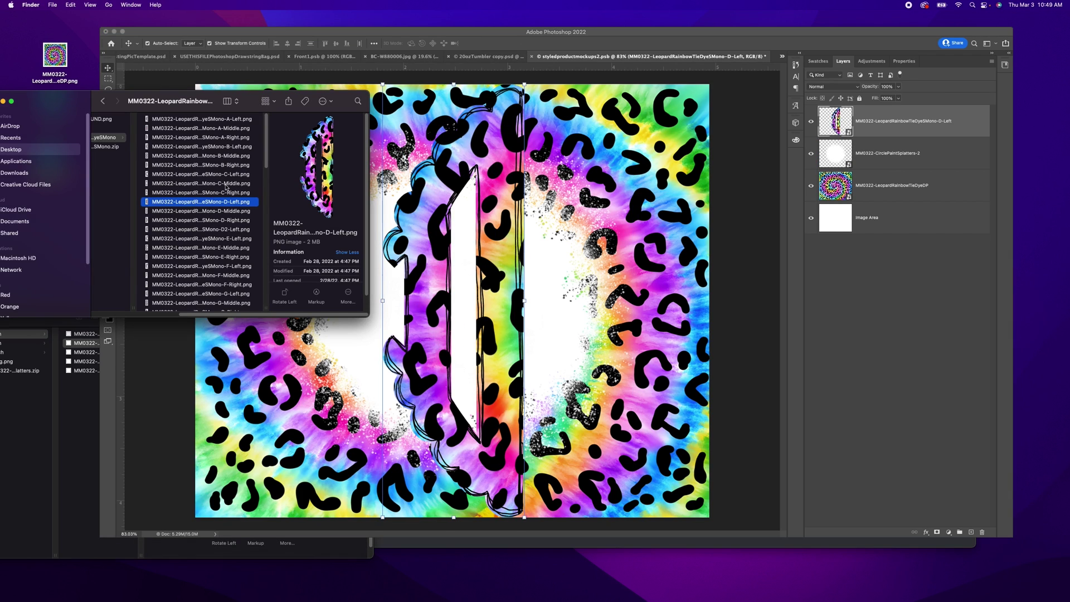
pyautogui.scroll(-1, 234, 229)
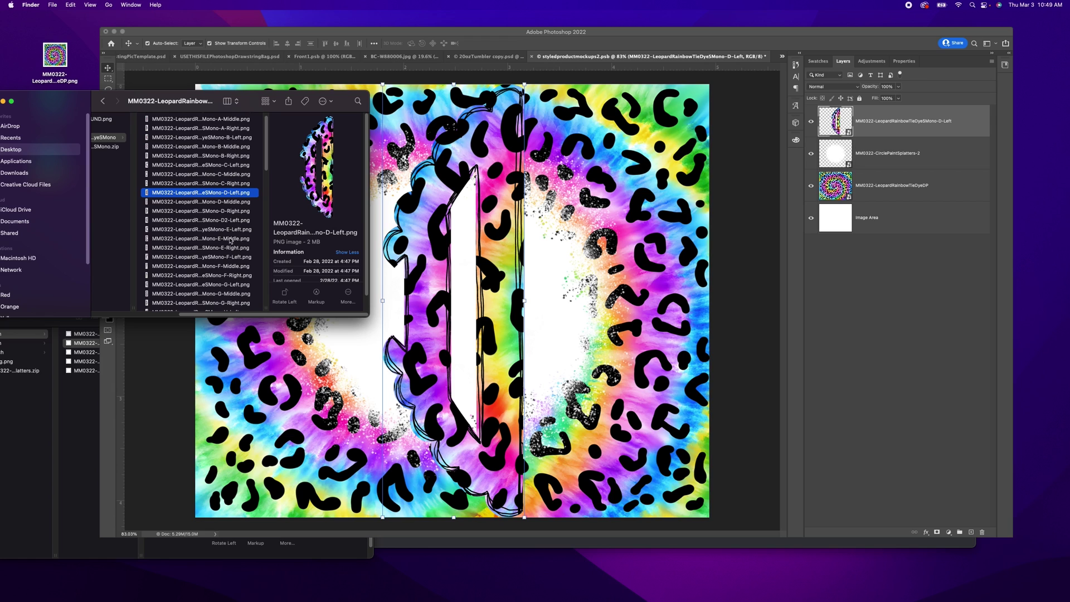
pyautogui.click(231, 239)
pyautogui.scroll(-4, 230, 239)
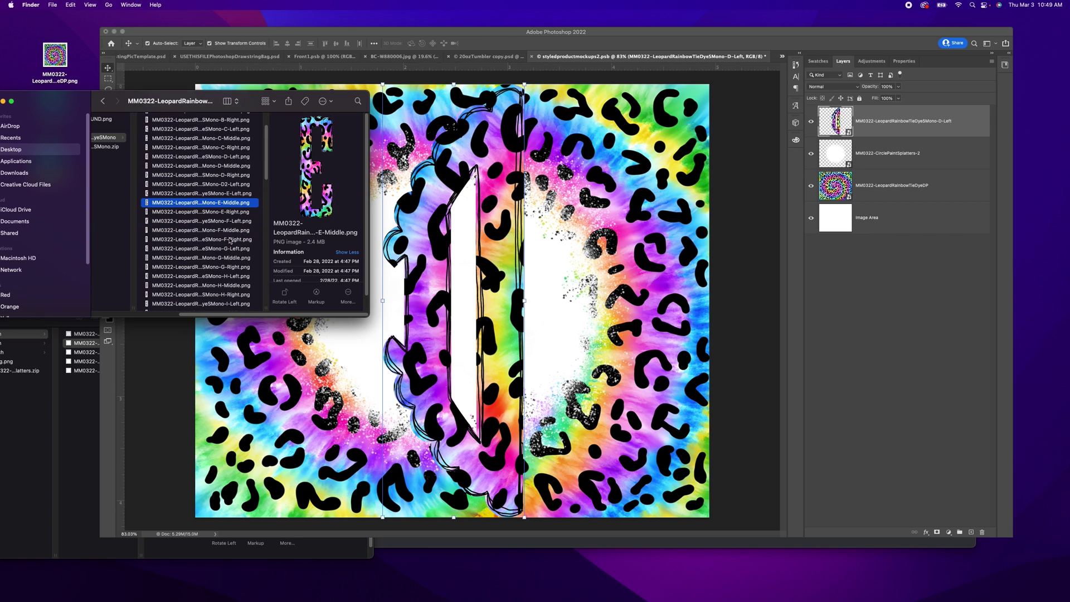
pyautogui.keyDown('super'); pyautogui.click(235, 261); pyautogui.keyUp('super')
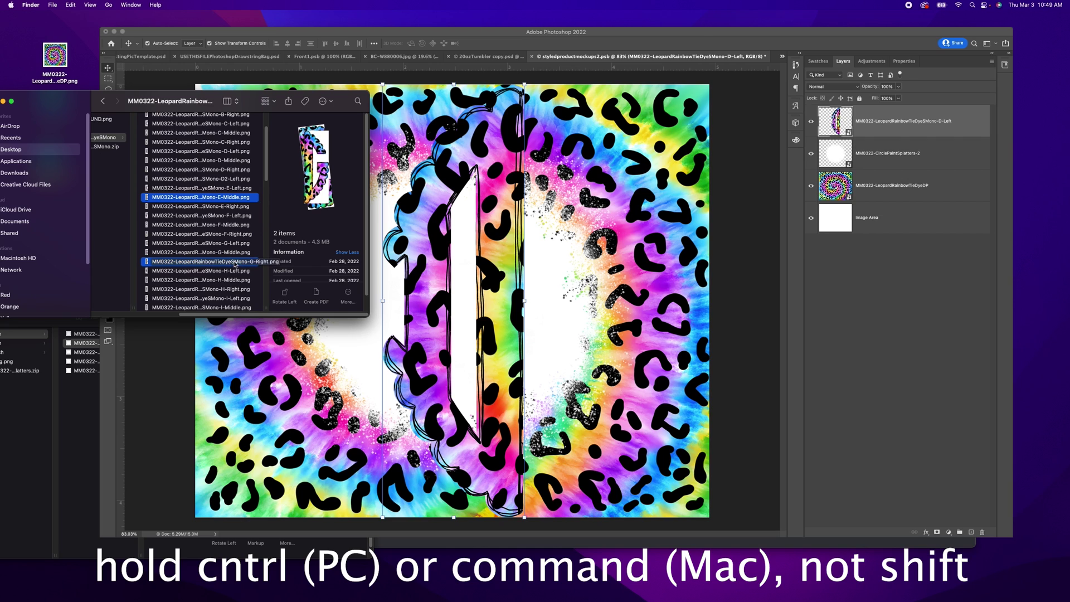
pyautogui.moveTo(234, 265); pyautogui.dragTo(604, 284)
pyautogui.click(510, 44)
pyautogui.click(511, 44)
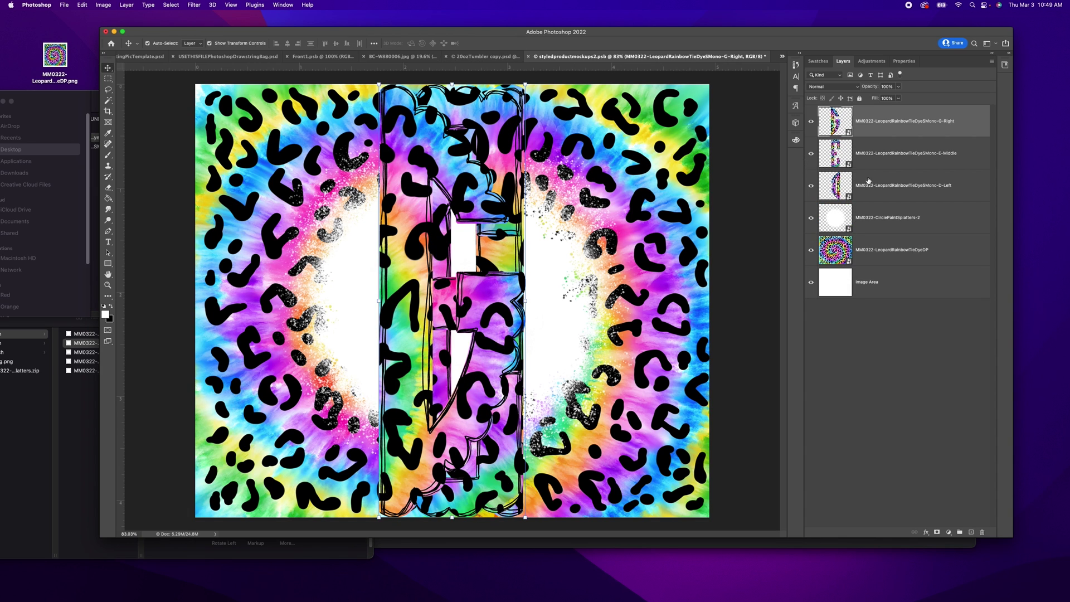
# Spread the D and G letters to either side, then shrink all three letters together.
pyautogui.moveTo(391, 236); pyautogui.dragTo(556, 236)
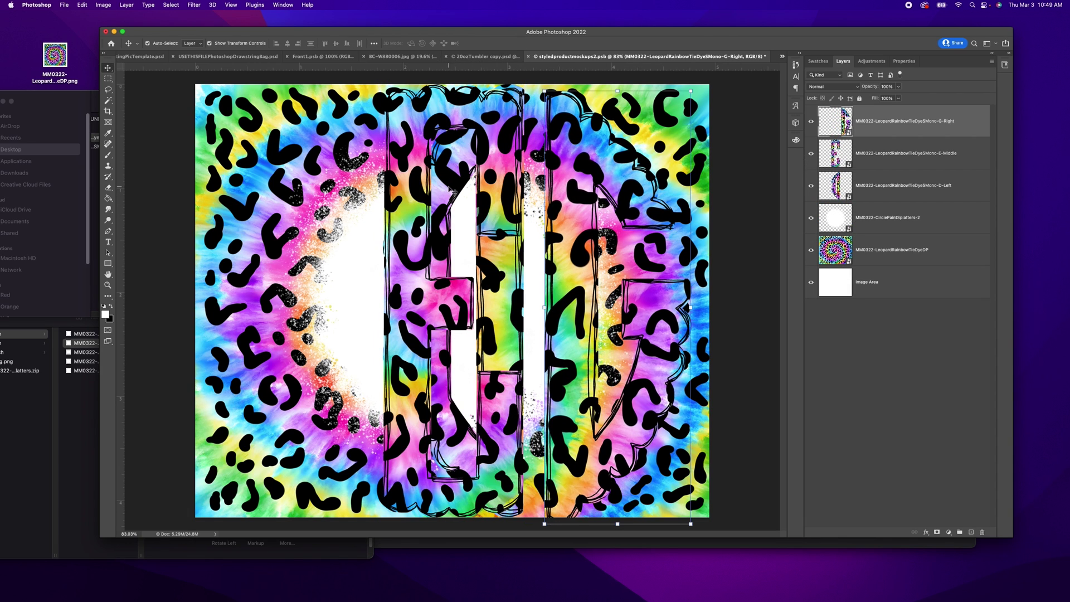
pyautogui.moveTo(453, 190); pyautogui.dragTo(302, 184)
pyautogui.moveTo(574, 190); pyautogui.dragTo(557, 191)
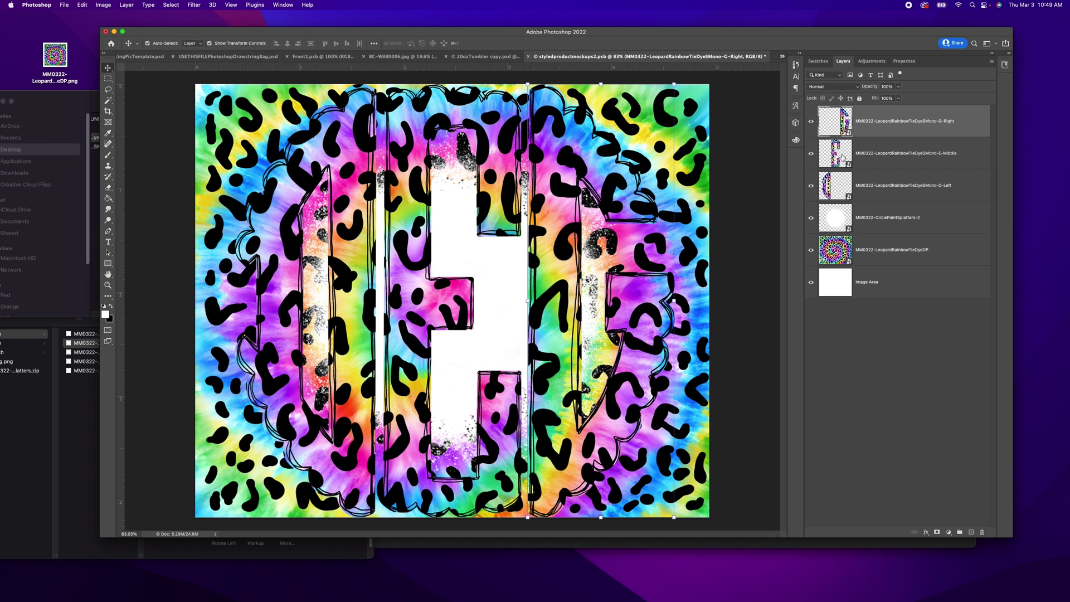
pyautogui.keyDown('shift'); pyautogui.click(877, 193); pyautogui.keyUp('shift')
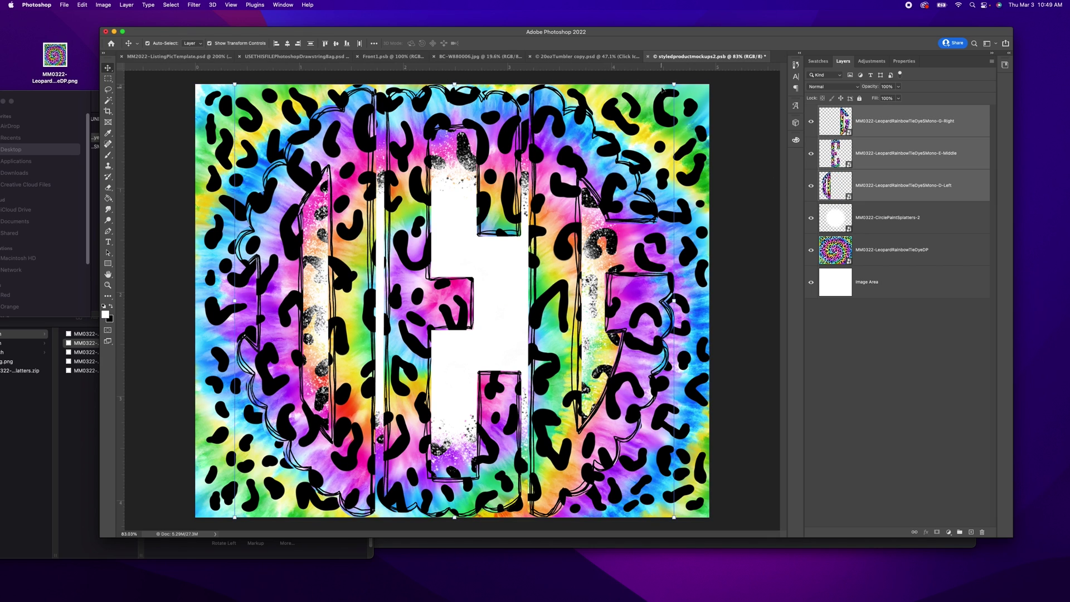
pyautogui.moveTo(675, 83); pyautogui.dragTo(527, 212)
pyautogui.click(523, 43)
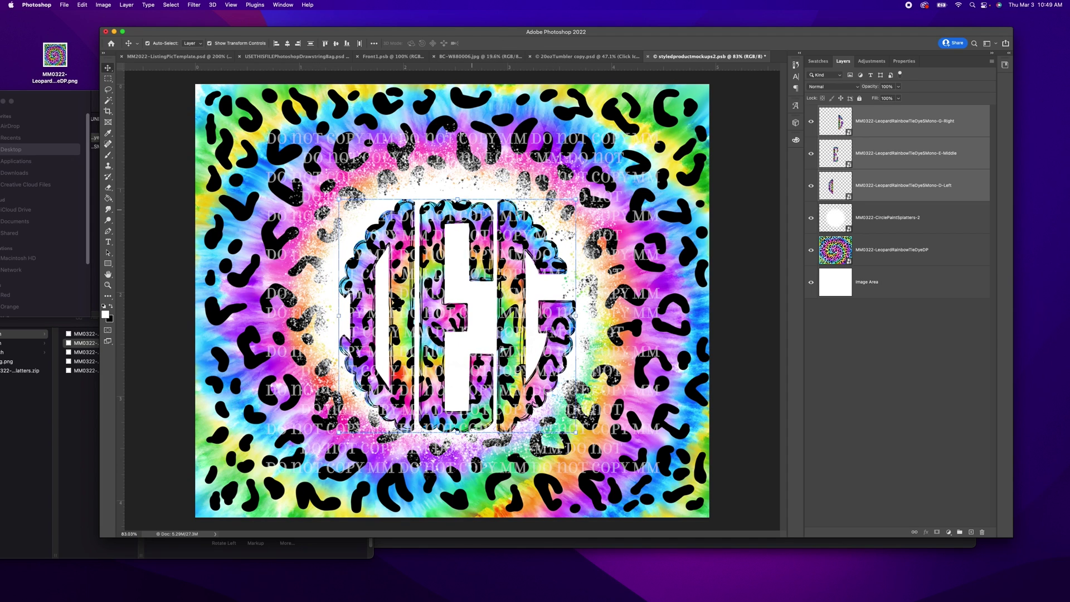
# Enlarge the middle E, shift the D slightly left, and select the three letter layers.
pyautogui.click(487, 183)
pyautogui.click(456, 315)
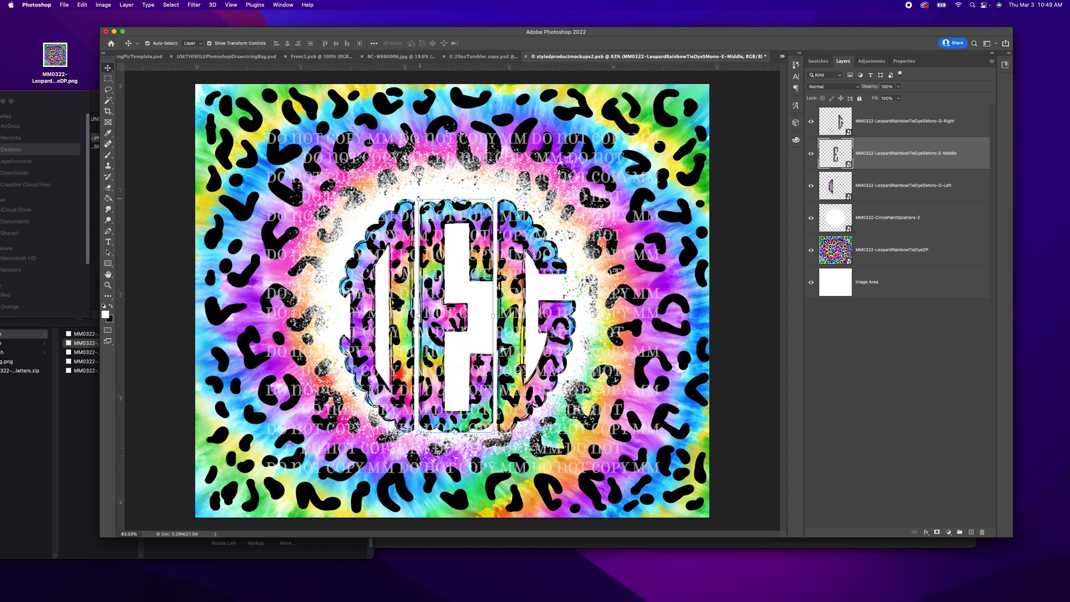
pyautogui.moveTo(418, 199); pyautogui.dragTo(411, 174)
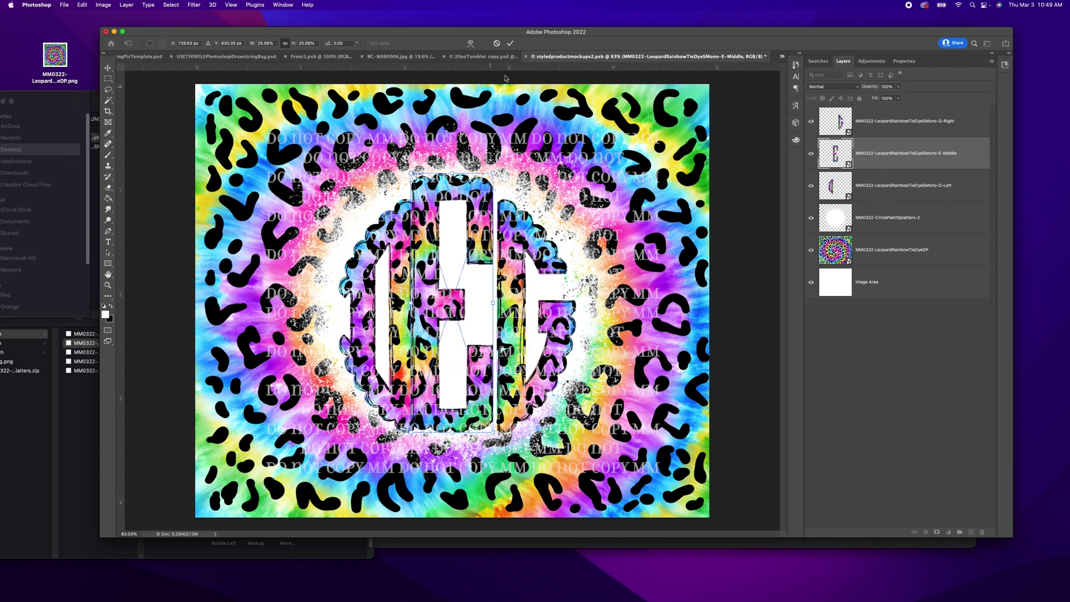
pyautogui.click(511, 45)
pyautogui.click(391, 267)
pyautogui.moveTo(401, 269); pyautogui.dragTo(395, 269)
pyautogui.click(508, 307)
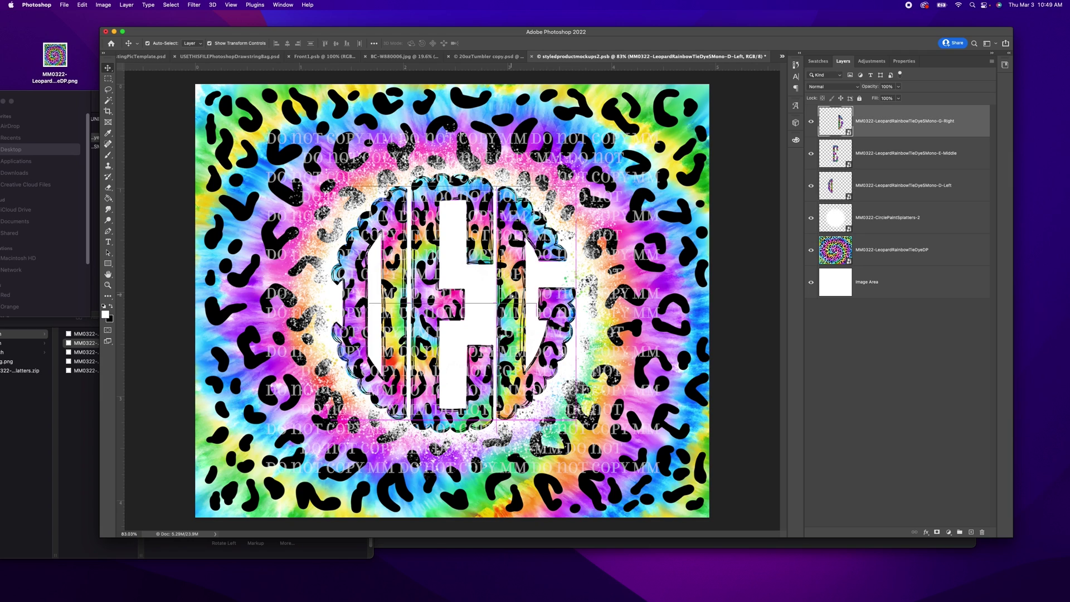
pyautogui.keyDown('shift'); pyautogui.click(872, 182); pyautogui.keyUp('shift')
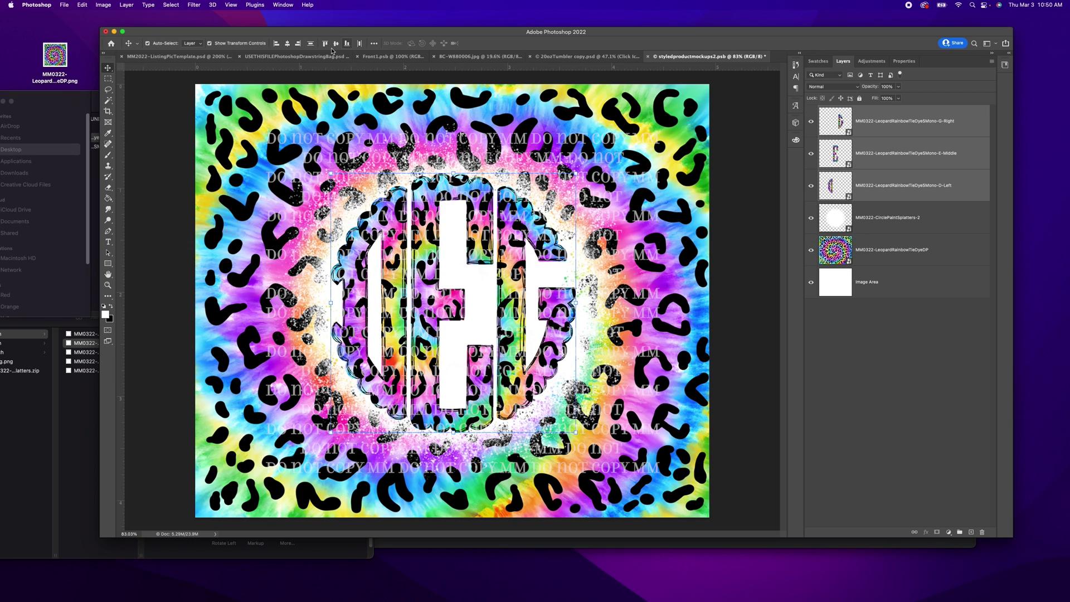
pyautogui.click(653, 275)
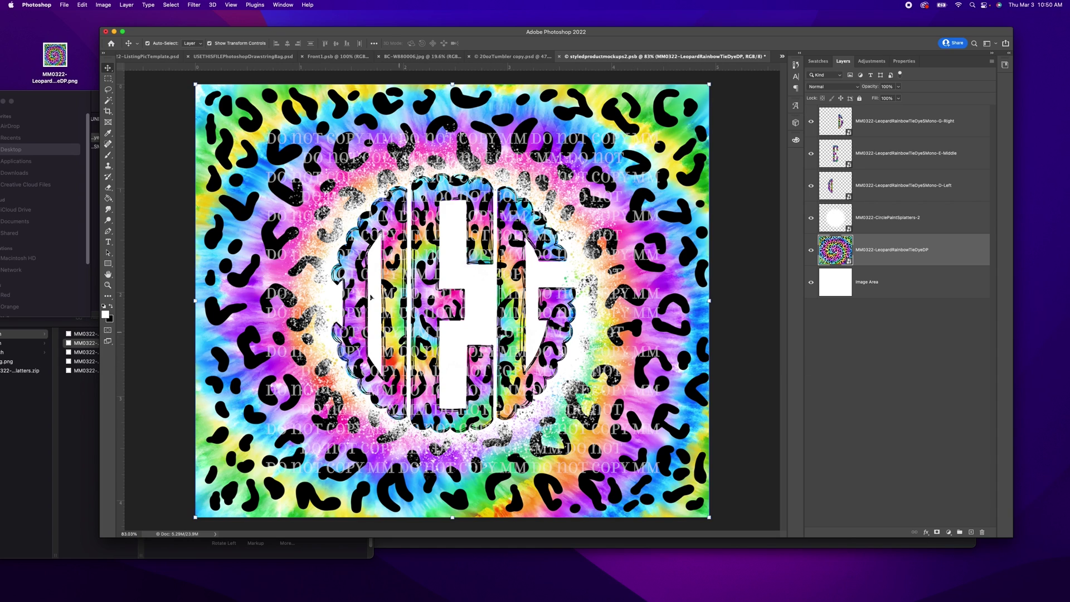
# Save the DEG monogram design and view it on the 20ozTumbler copy.psd mockup.
pyautogui.click(64, 4)
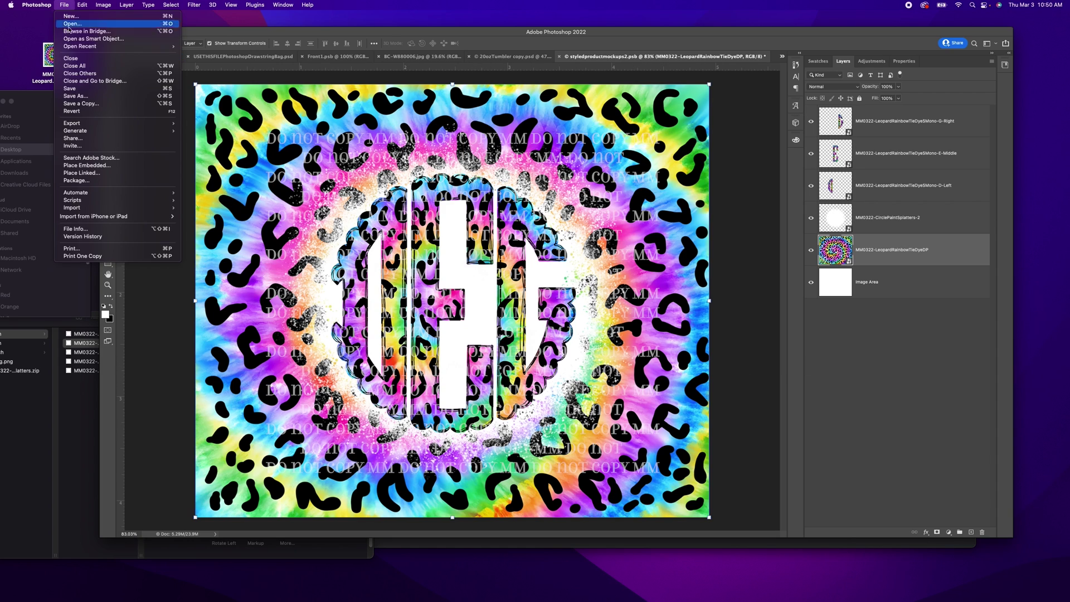
pyautogui.click(89, 91)
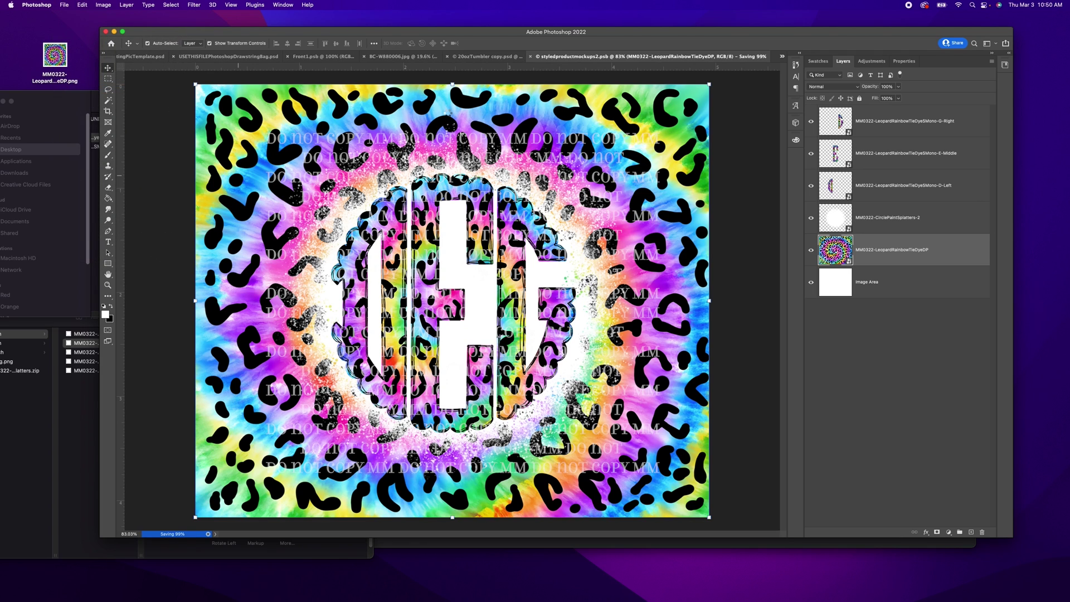
pyautogui.click(508, 56)
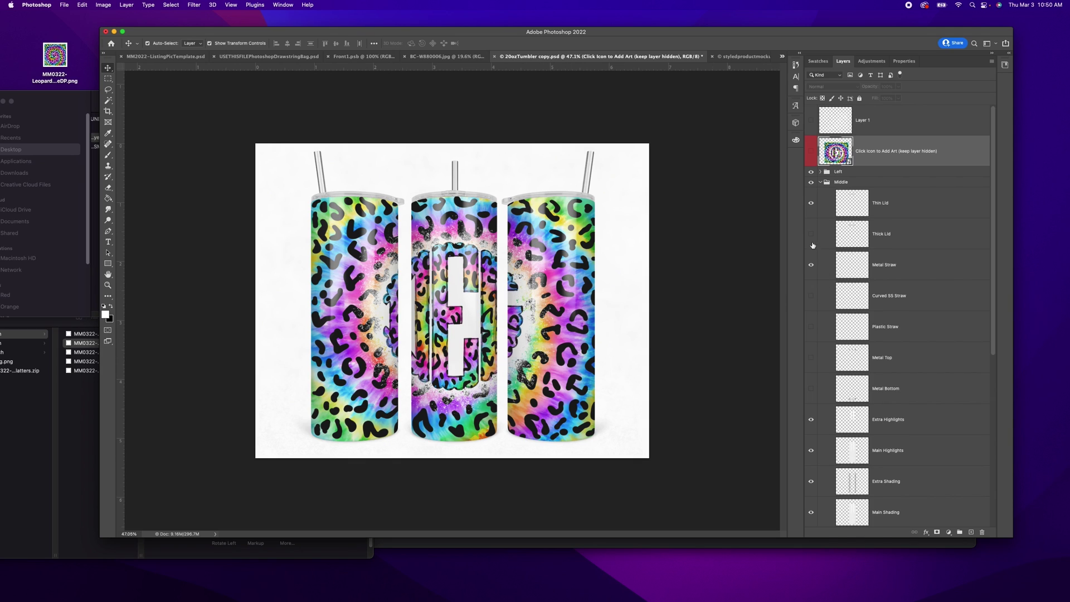
pyautogui.click(812, 204)
# Show the thick lid on the middle tumbler and remove the left tumbler's lid.
pyautogui.click(811, 235)
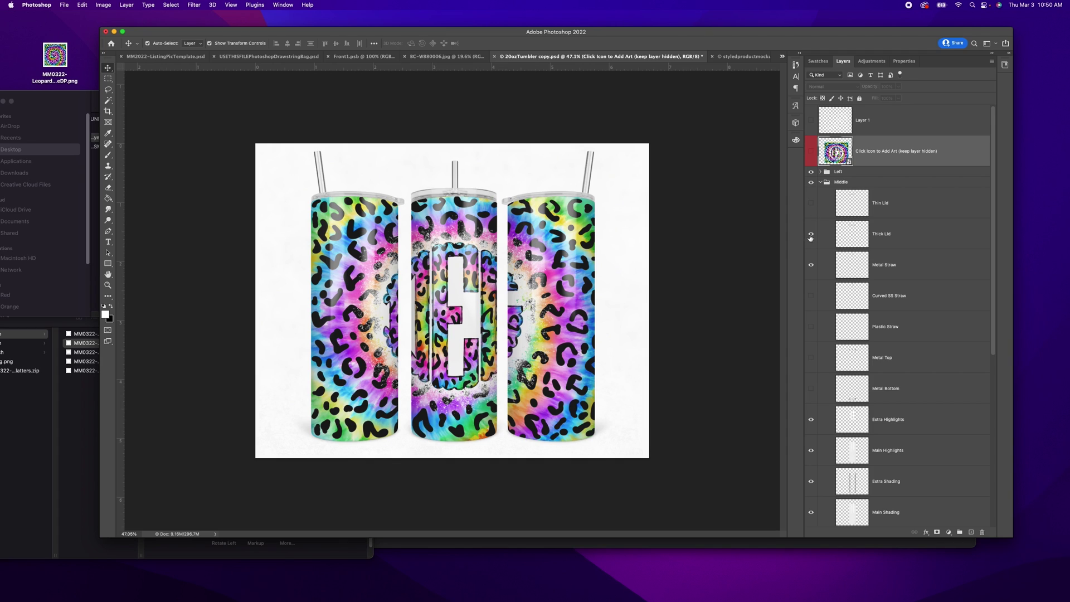
pyautogui.click(820, 182)
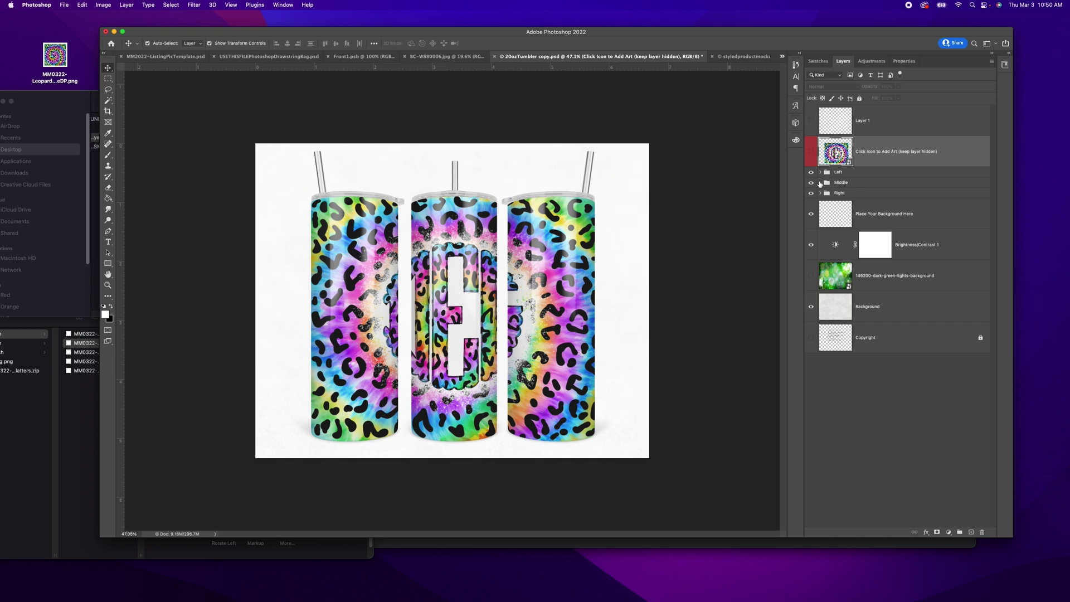
pyautogui.click(820, 173)
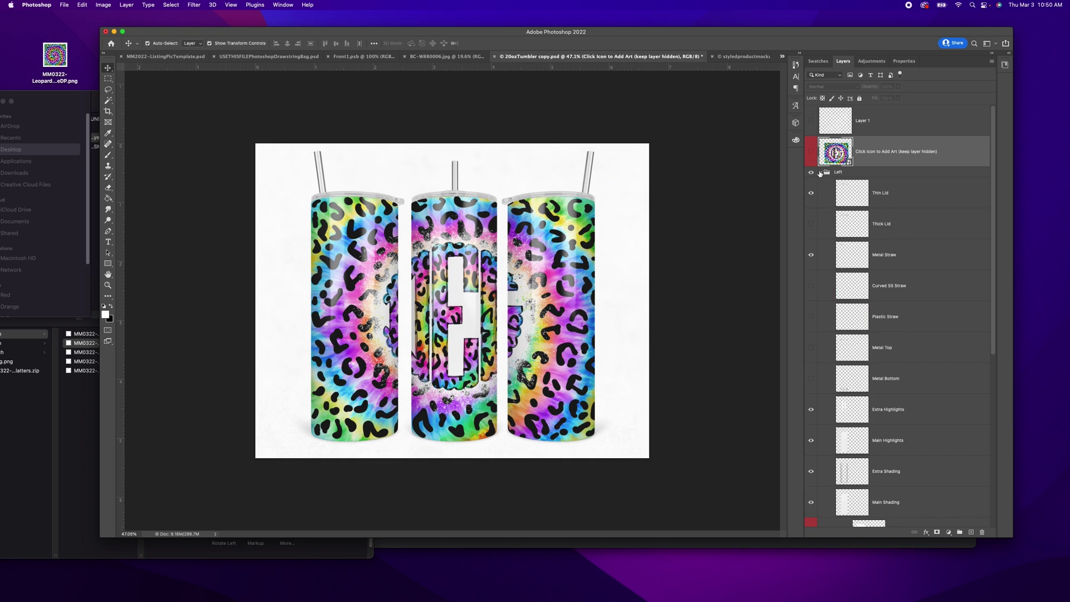
pyautogui.click(809, 225)
pyautogui.click(810, 202)
pyautogui.click(810, 195)
pyautogui.click(811, 224)
pyautogui.click(811, 195)
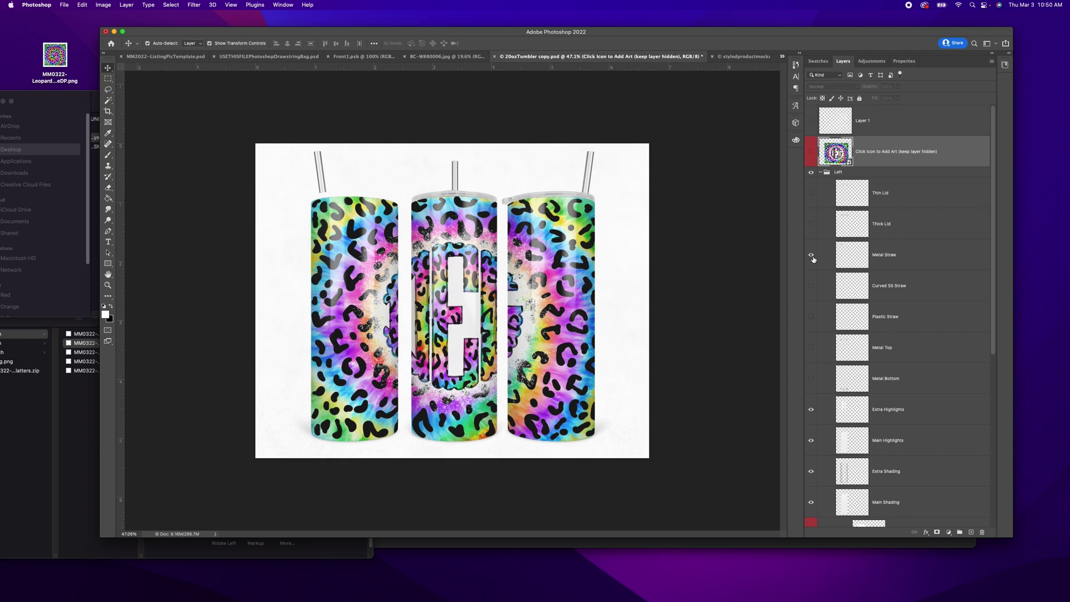
# Try the metal, curved and plastic straws on the left tumbler, leaving it bare.
pyautogui.click(811, 257)
pyautogui.click(811, 257)
pyautogui.click(811, 257)
pyautogui.click(812, 288)
pyautogui.click(811, 287)
pyautogui.click(812, 317)
pyautogui.click(811, 225)
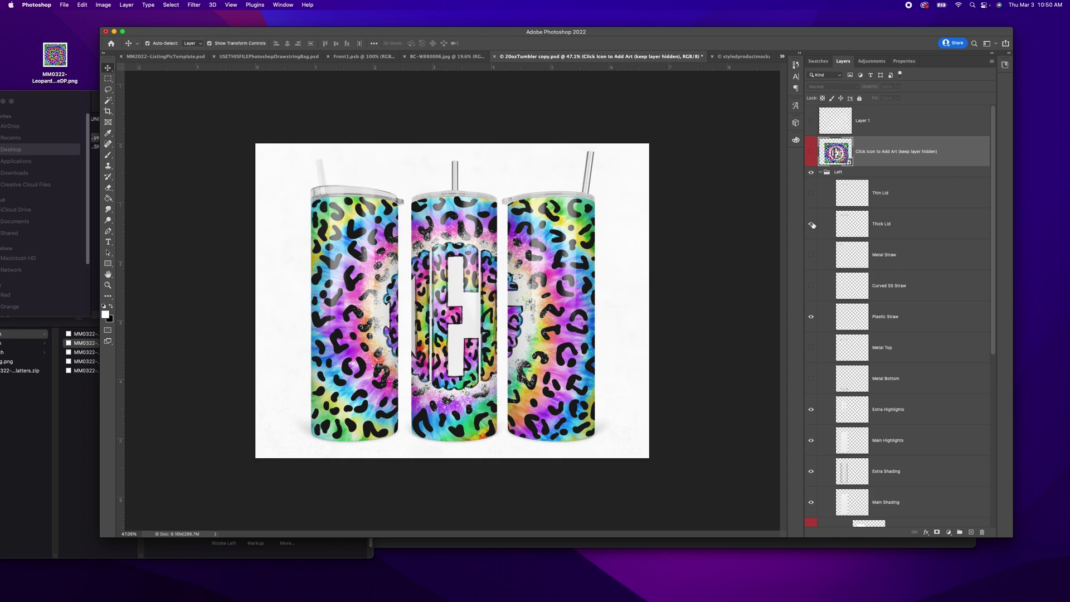
pyautogui.click(812, 225)
pyautogui.click(812, 317)
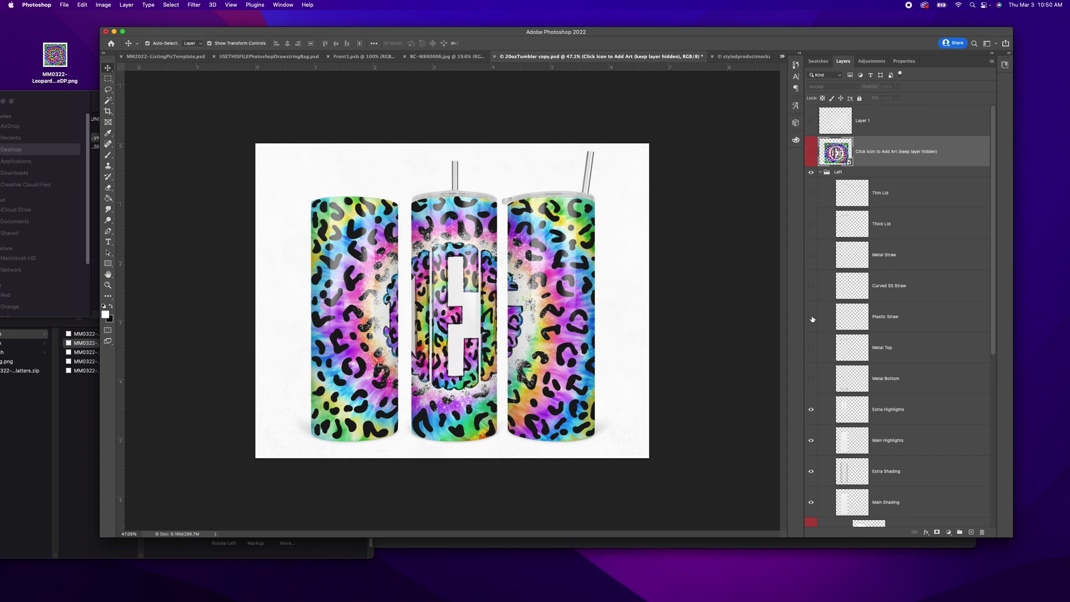
pyautogui.click(819, 173)
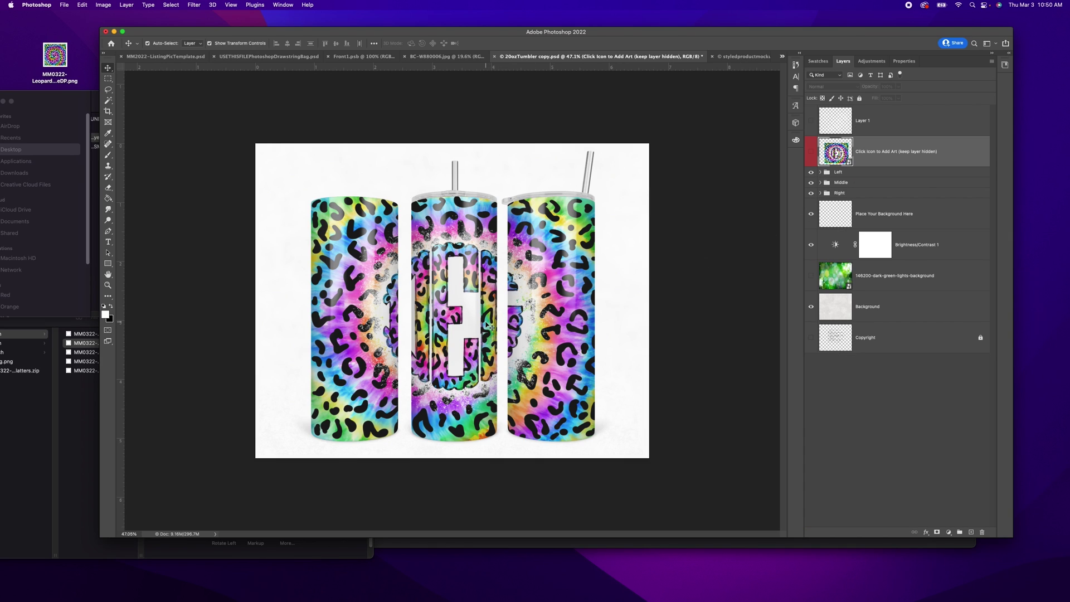
# Shrink the three DEG letter layers to 78.26%, centre them in the splatter circle, and save the design.
pyautogui.click(747, 56)
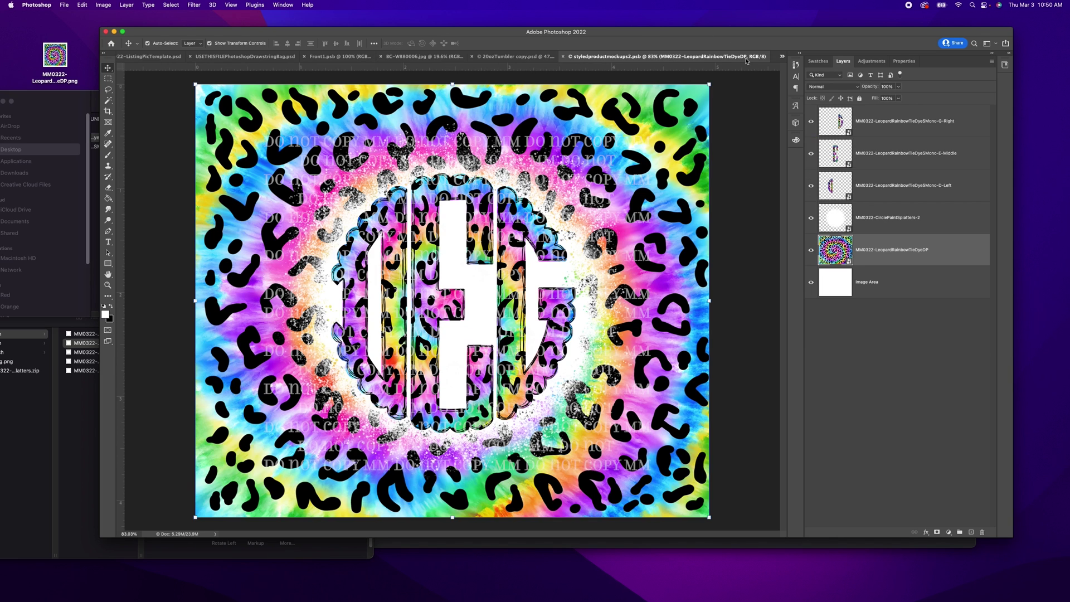
pyautogui.click(908, 124)
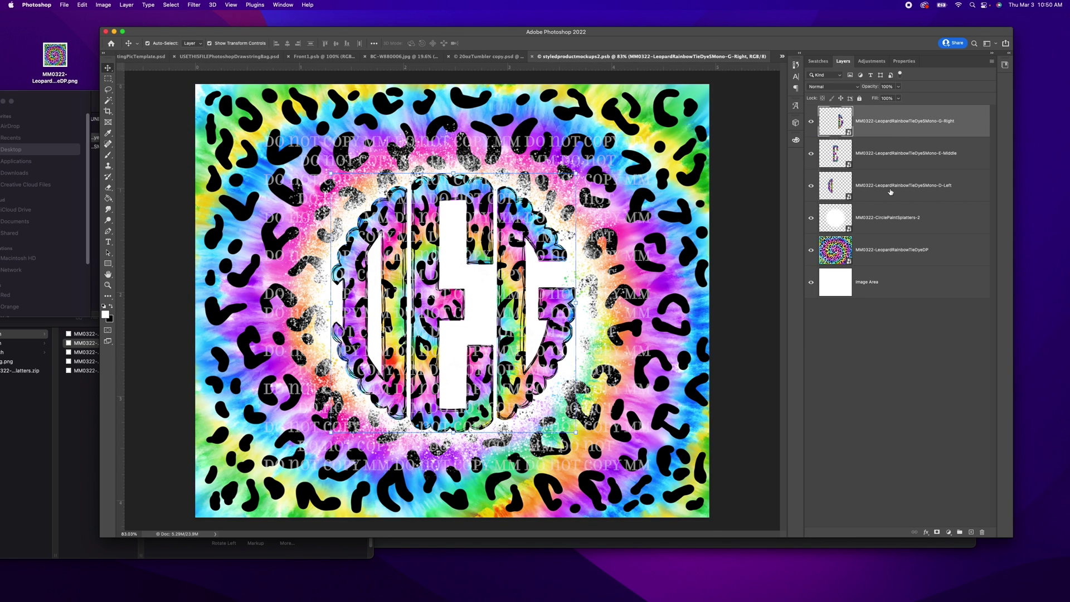
pyautogui.keyDown('shift'); pyautogui.click(914, 186); pyautogui.keyUp('shift')
pyautogui.moveTo(577, 173); pyautogui.dragTo(512, 230)
pyautogui.press('Return')
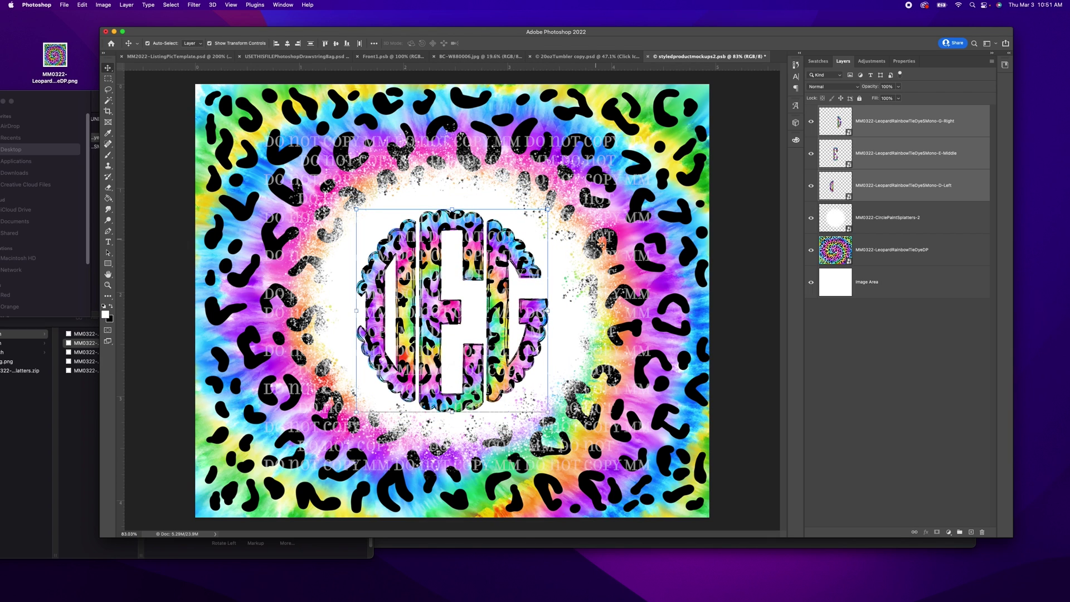
pyautogui.press('super+s')
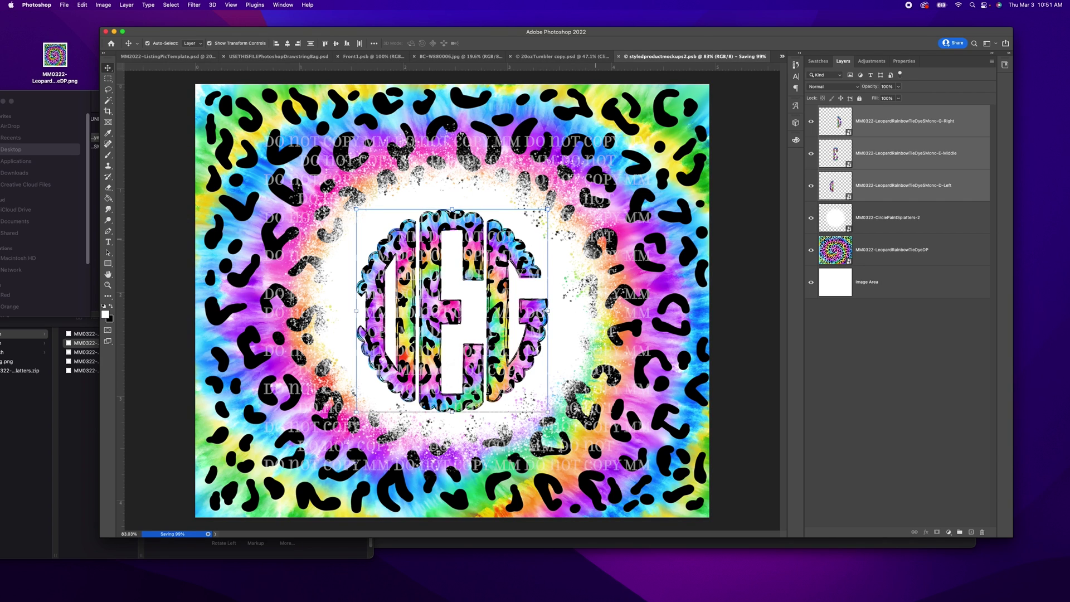
pyautogui.click(574, 57)
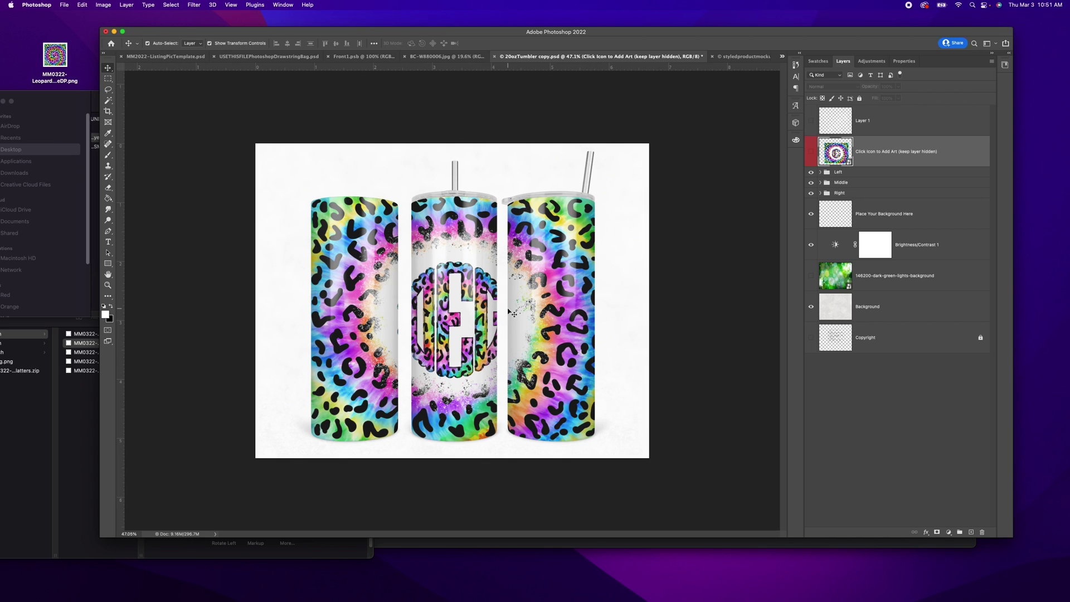
# Undo the last tumbler change and toggle the watermark overlay on and off to check it.
pyautogui.press('super+z')
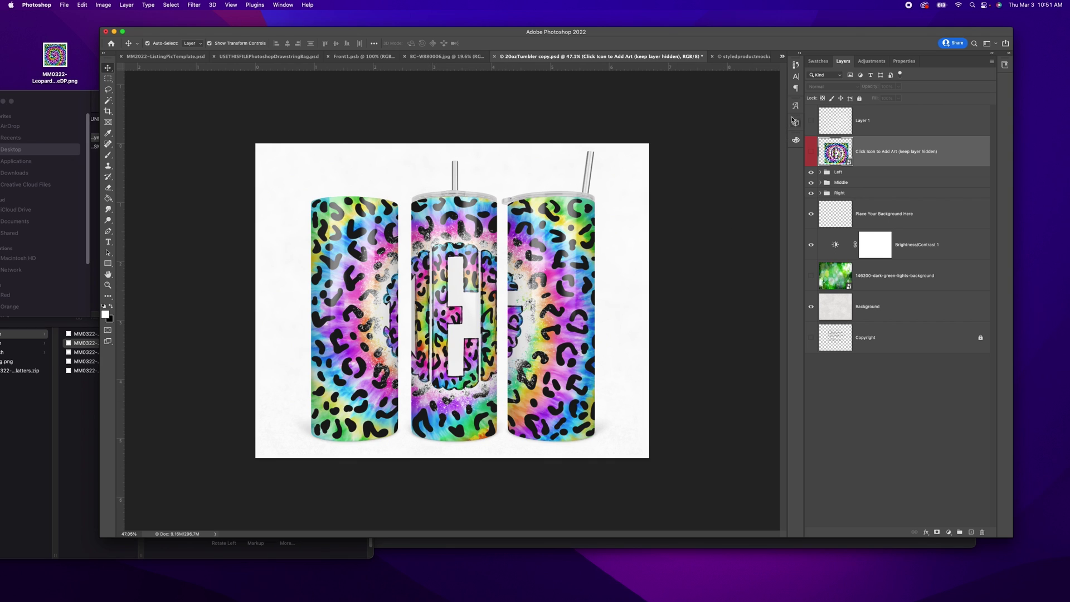
pyautogui.click(810, 122)
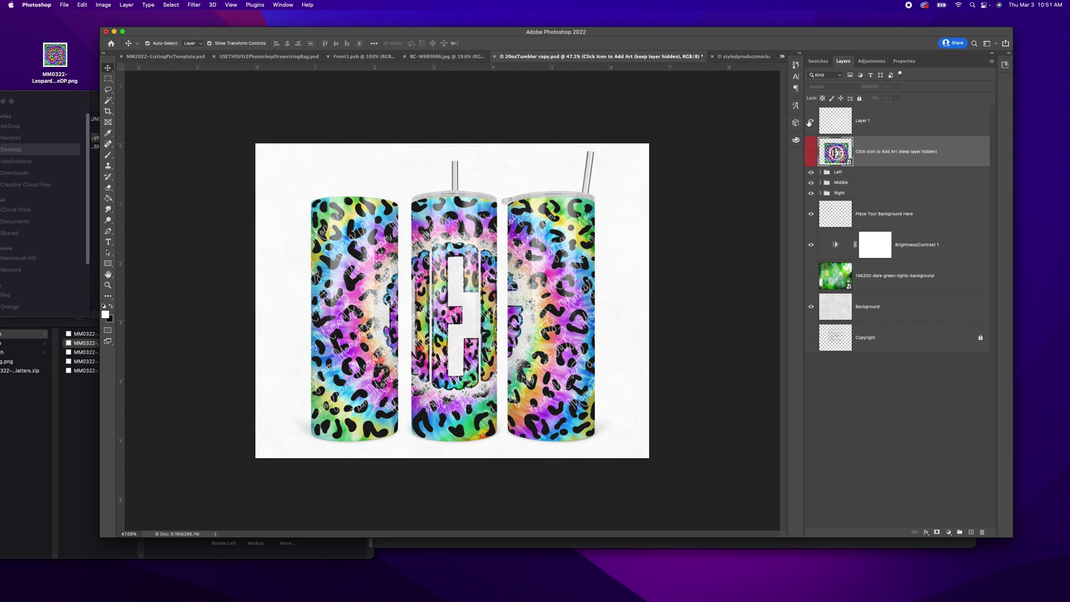
pyautogui.click(812, 122)
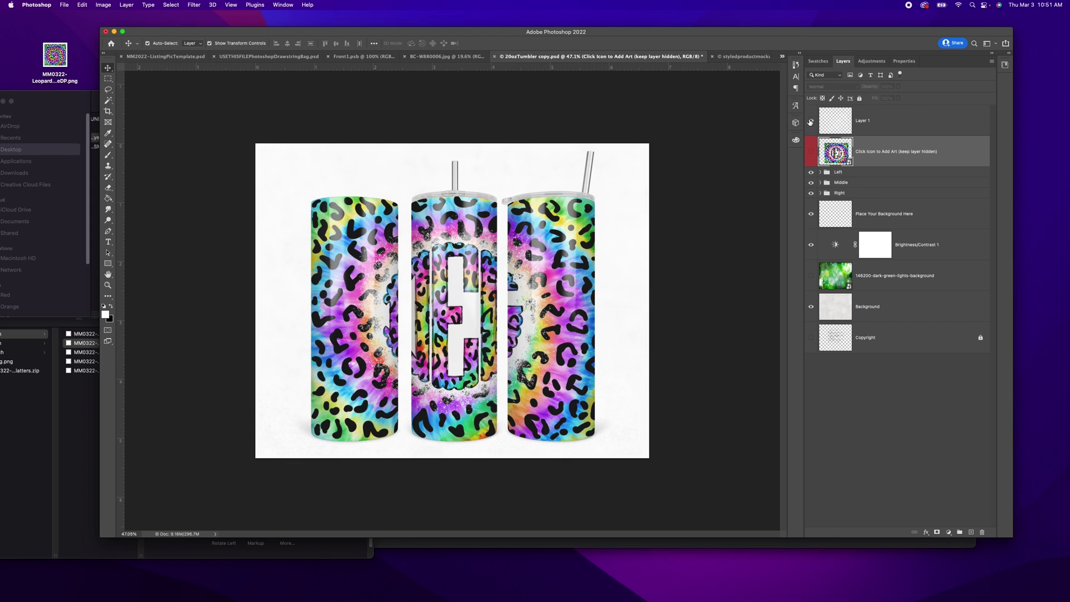
pyautogui.click(811, 123)
pyautogui.click(821, 128)
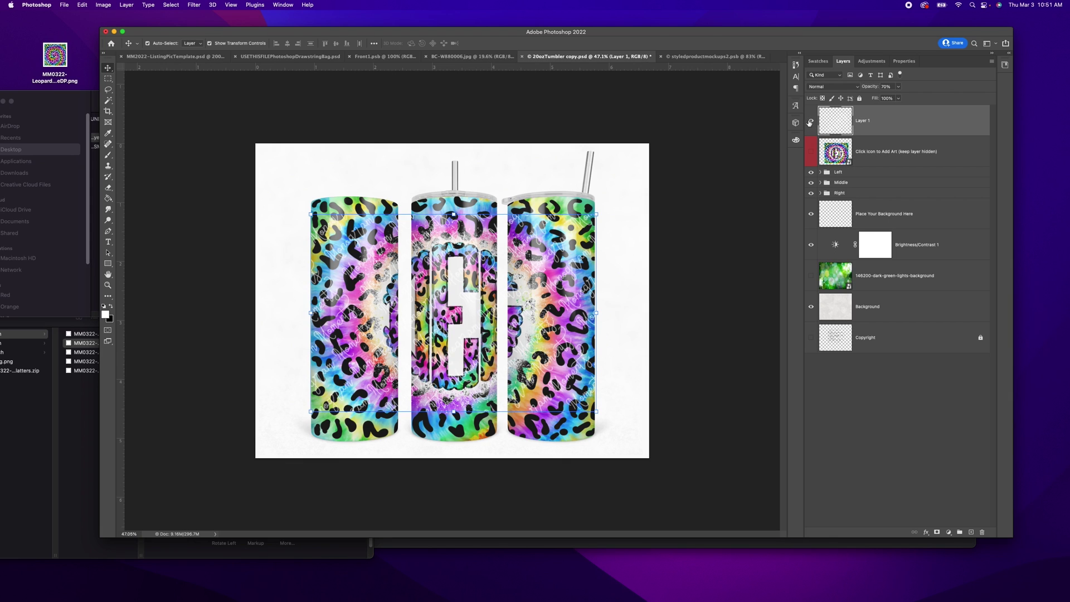
pyautogui.click(811, 123)
pyautogui.click(812, 123)
pyautogui.click(686, 245)
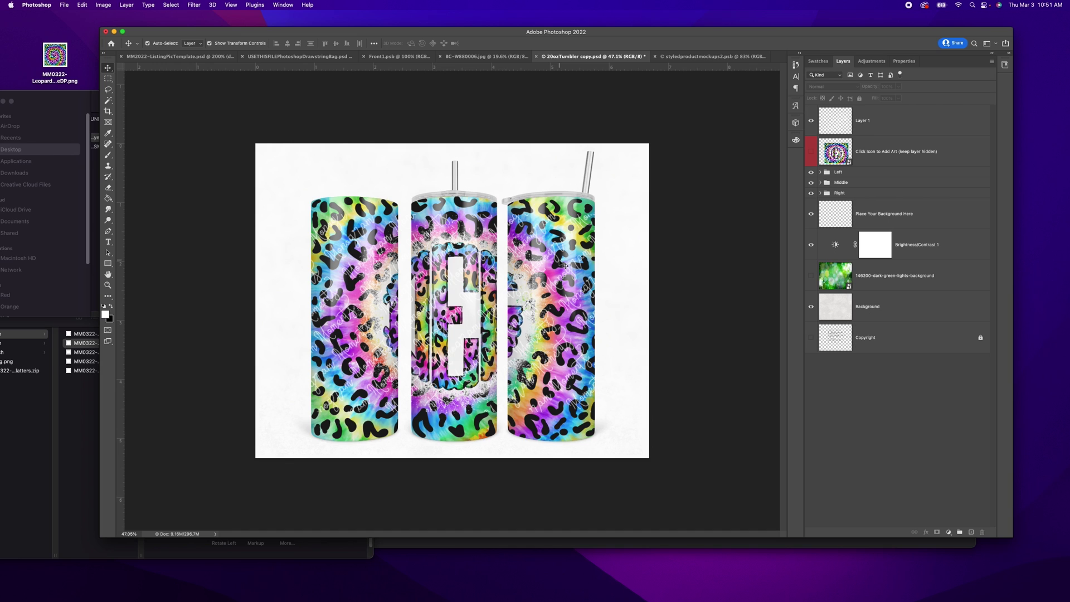
# Zoom in and back out on the tumbler canvas to inspect the DEG monogram.
pyautogui.scroll(5, 565, 266)
pyautogui.scroll(-5, 432, 175)
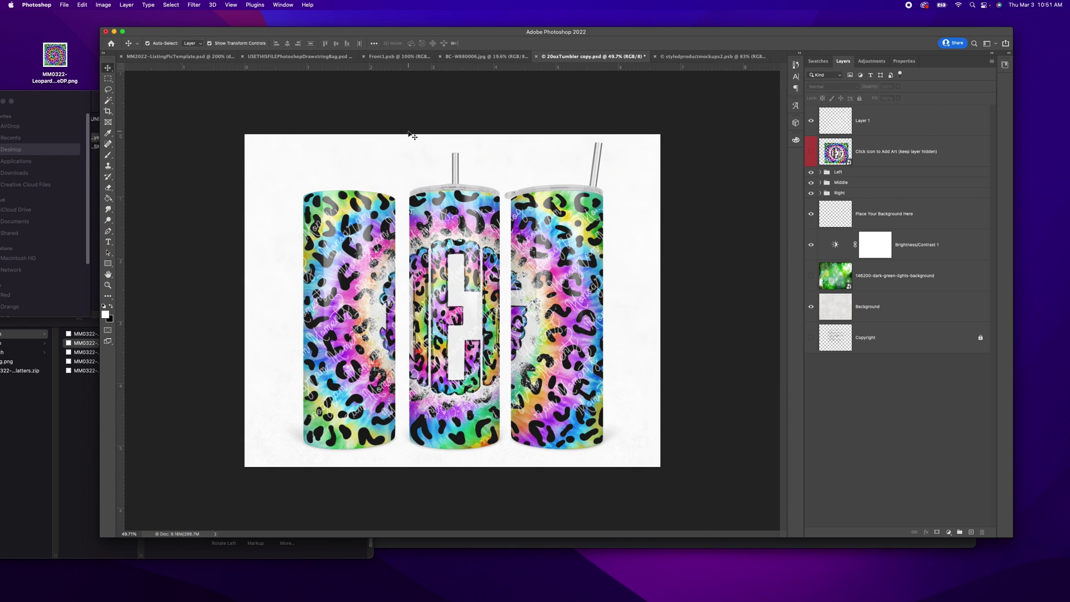
pyautogui.click(334, 56)
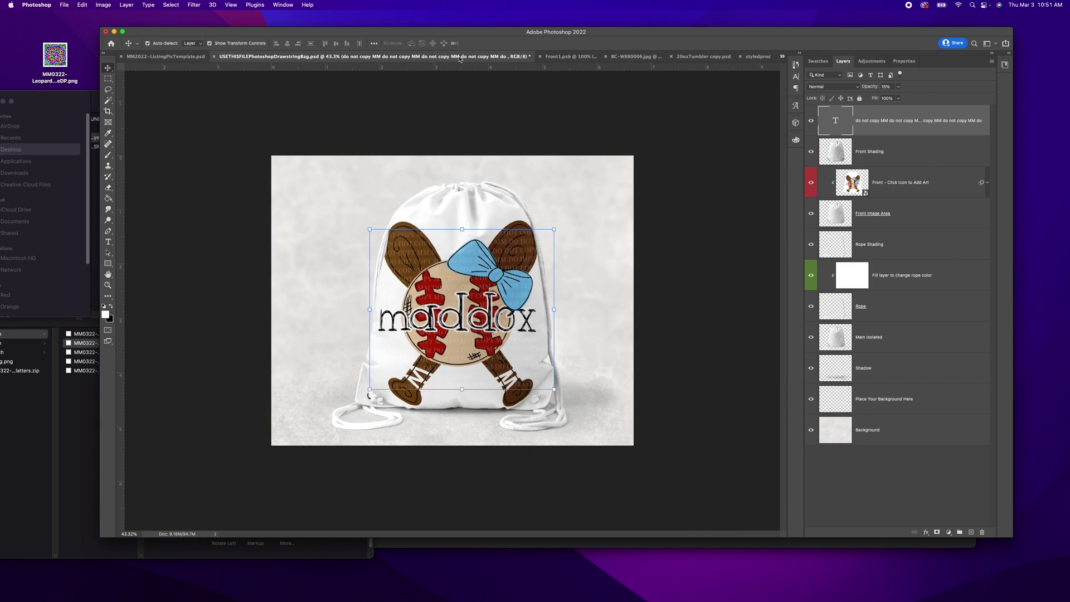
# Hide the bag's DO NOT COPY watermark and inspect Front1.psb's bats, Maddox, Layer 1 and bow layers.
pyautogui.click(811, 183)
pyautogui.click(811, 122)
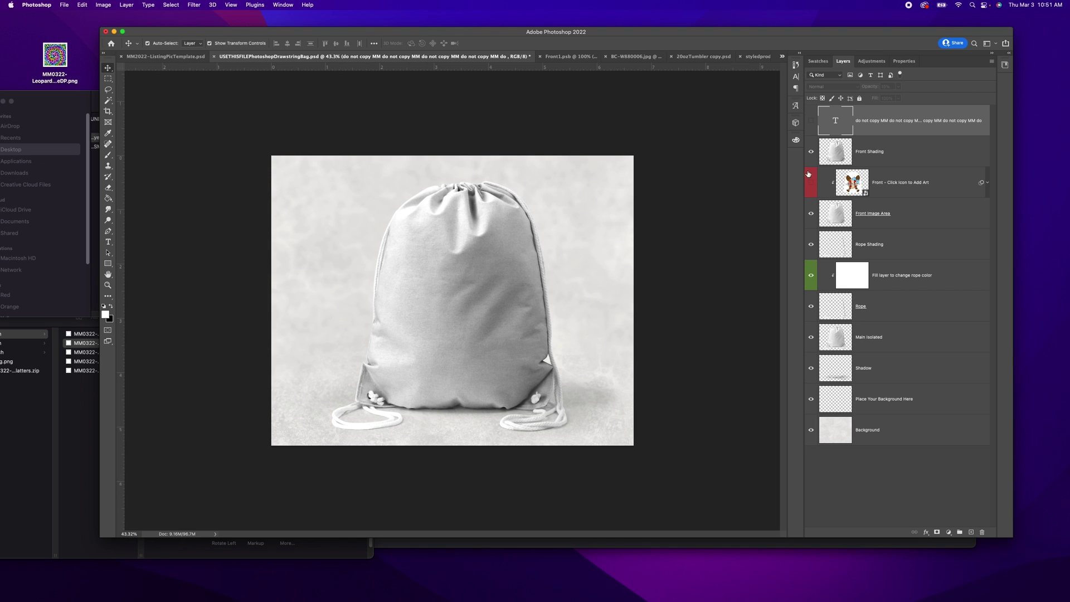
pyautogui.doubleClick(850, 183)
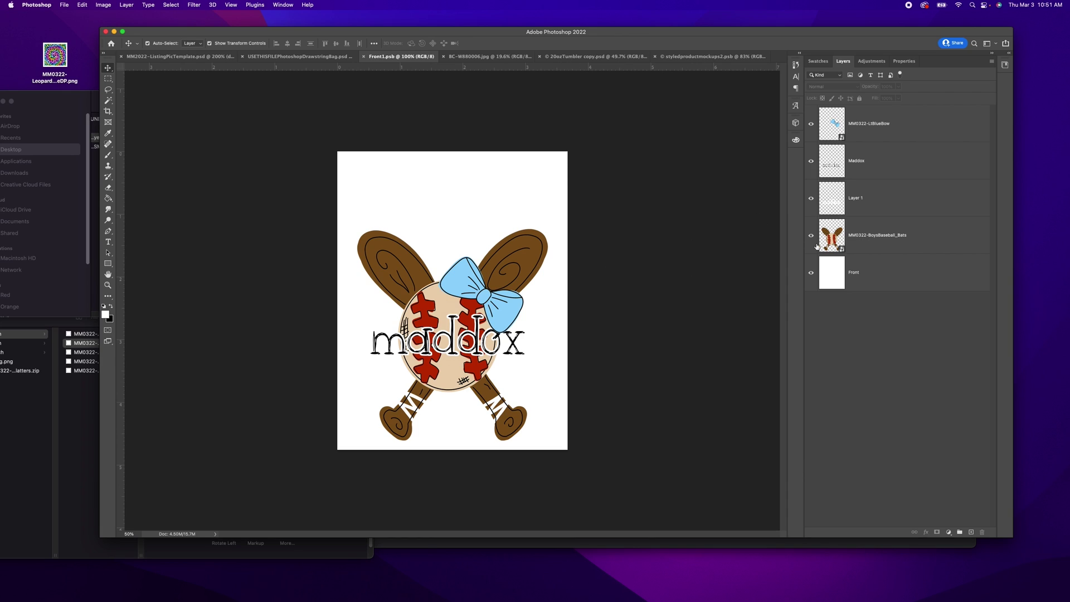
pyautogui.click(814, 239)
pyautogui.click(813, 239)
pyautogui.click(813, 240)
pyautogui.click(813, 239)
pyautogui.click(811, 162)
pyautogui.click(811, 161)
pyautogui.click(811, 198)
pyautogui.click(811, 198)
pyautogui.click(811, 124)
pyautogui.click(811, 125)
# Save Front1.psb, dismiss the smart object update error, and show the bag's front artwork again.
pyautogui.press('super+s')
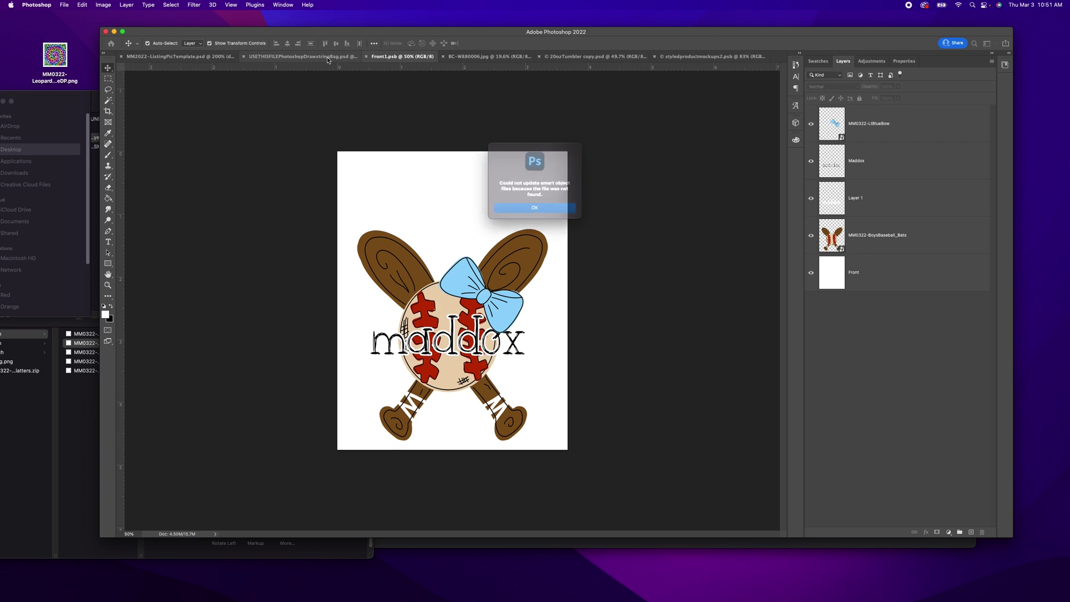
pyautogui.click(535, 218)
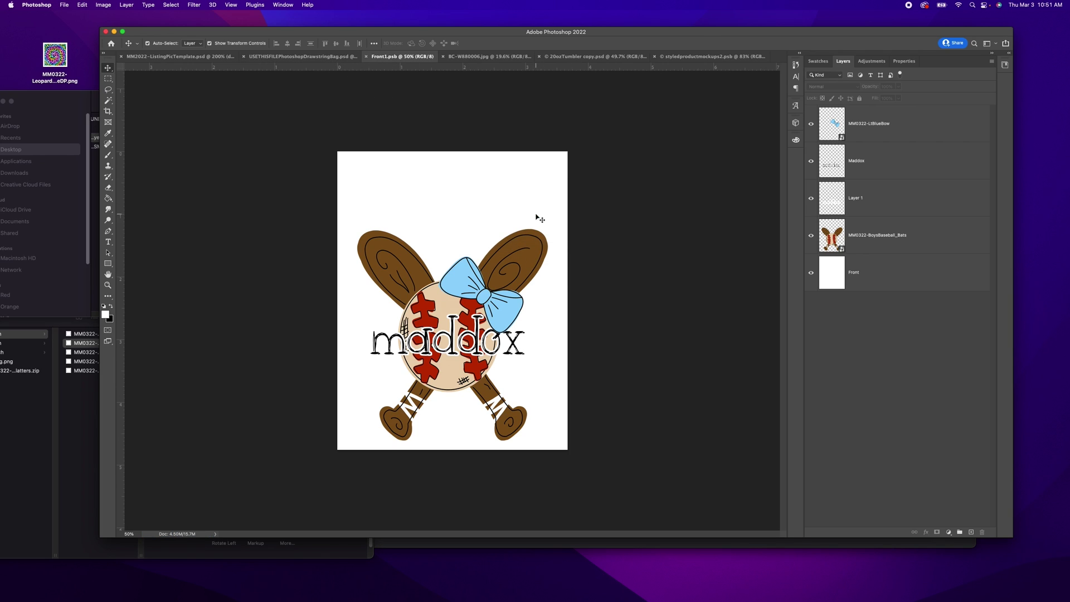
pyautogui.click(315, 56)
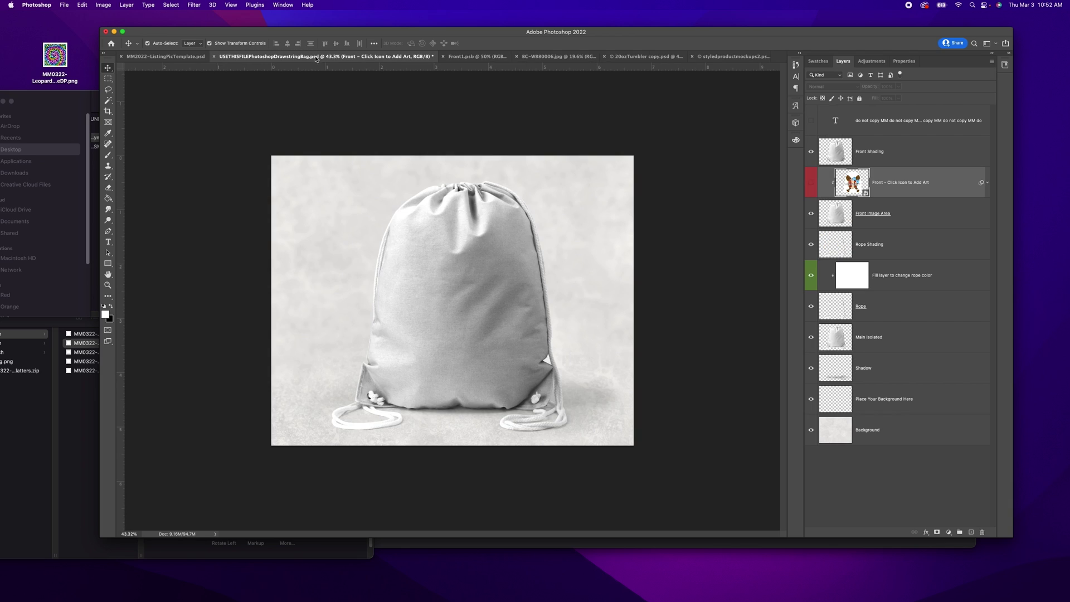
pyautogui.click(811, 184)
pyautogui.click(541, 61)
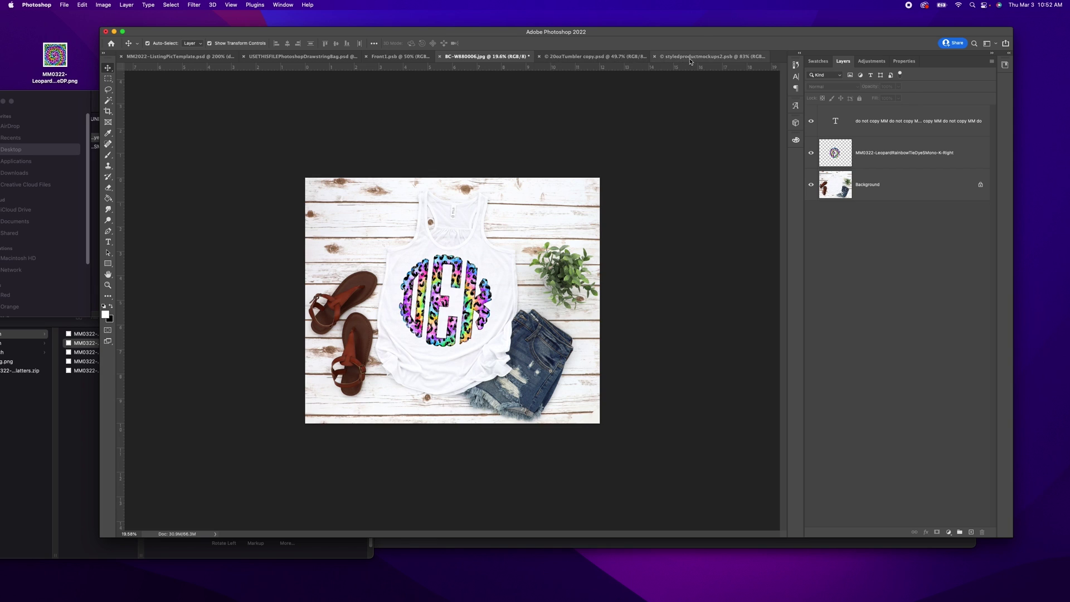
# Merge the D, E and G letter layers into one monogram layer and open the bag's Front1.psb artwork.
pyautogui.click(716, 58)
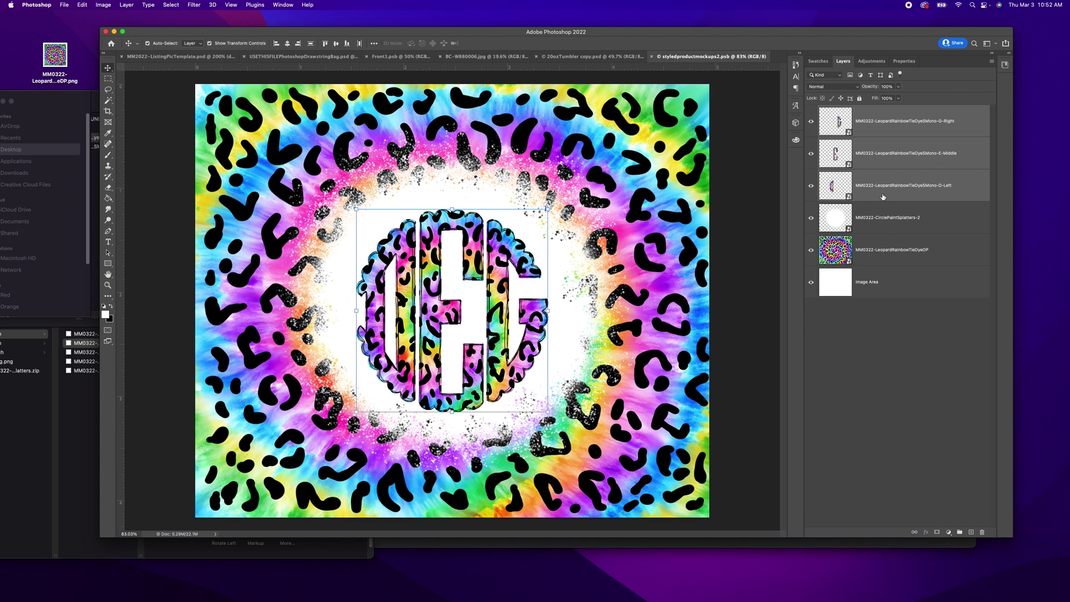
pyautogui.press('super+e')
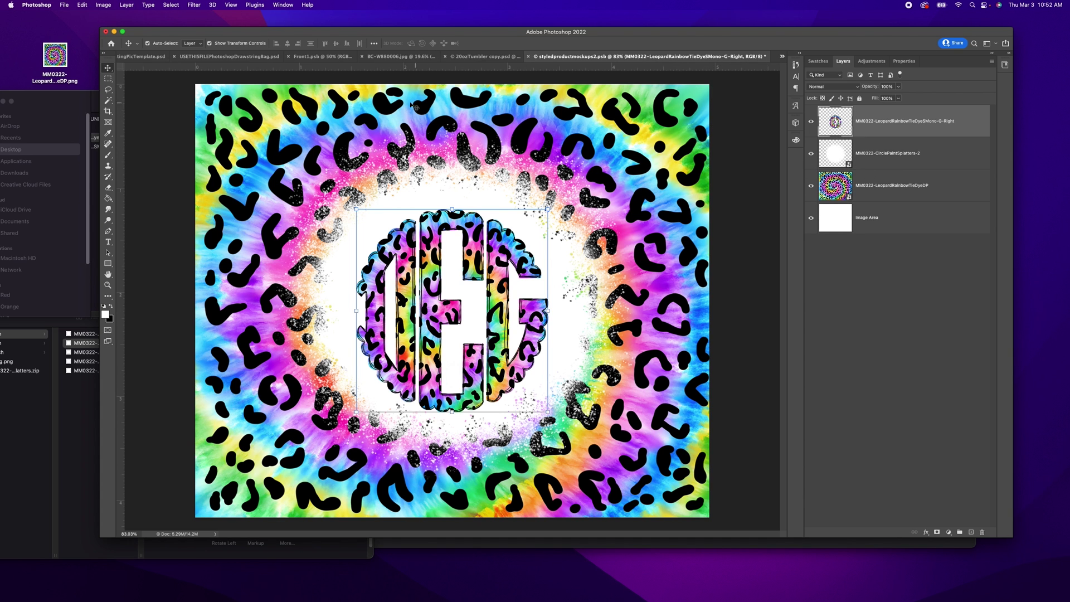
pyautogui.click(237, 57)
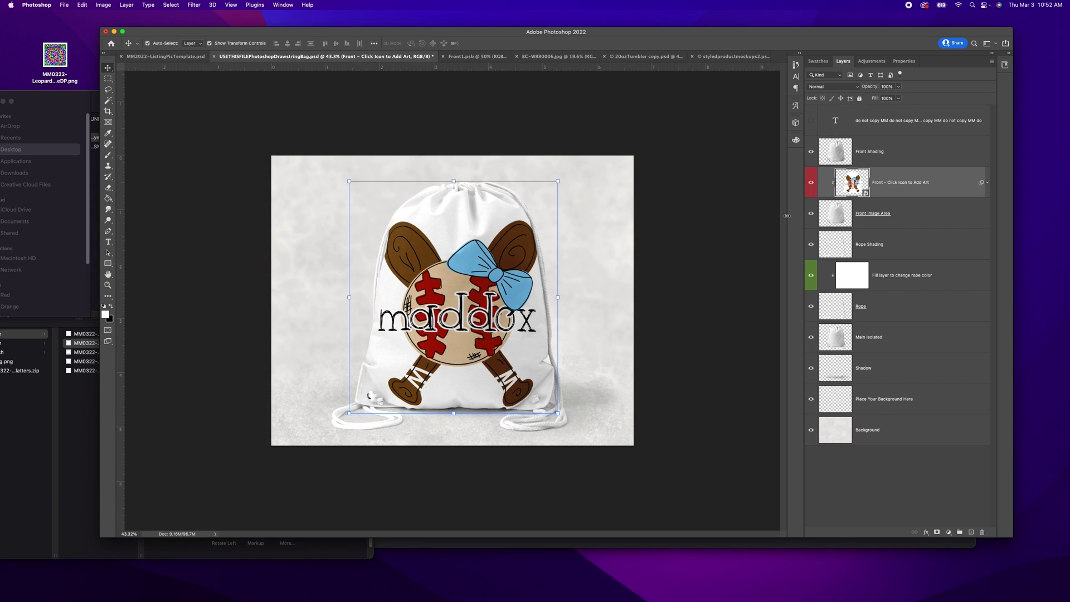
pyautogui.doubleClick(849, 186)
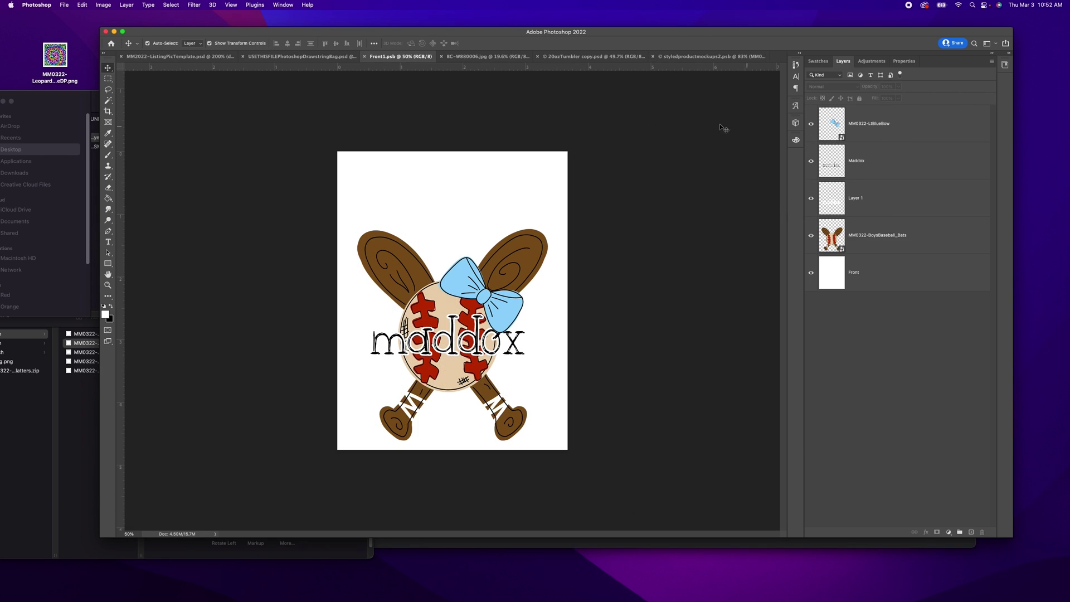
pyautogui.click(290, 56)
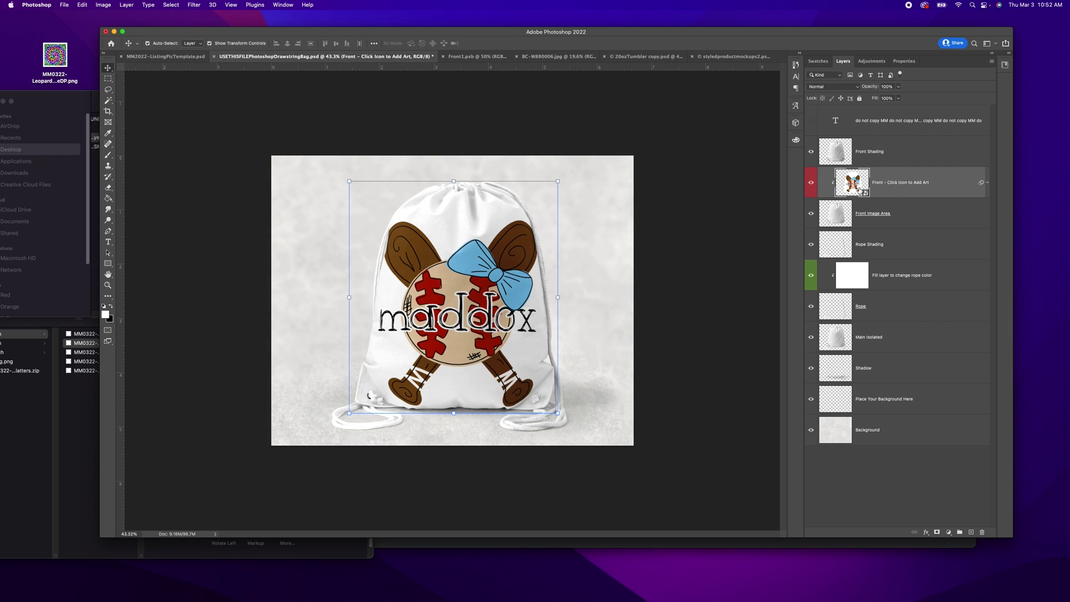
pyautogui.doubleClick(857, 188)
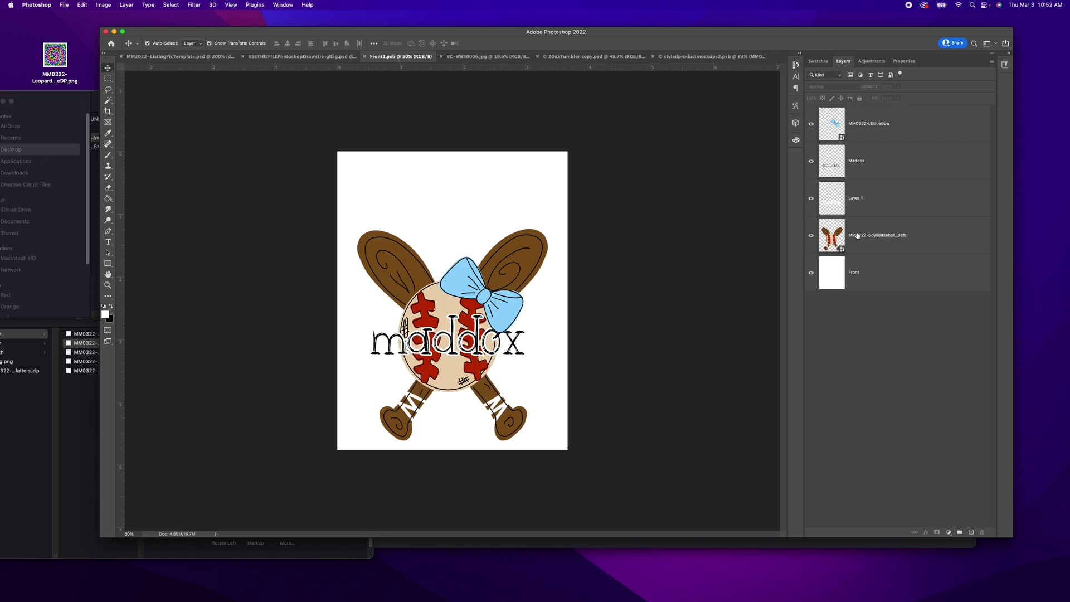
# Hide the baseball bats, Maddox name and light blue bow layers in Front1.psb.
pyautogui.click(811, 235)
pyautogui.click(811, 161)
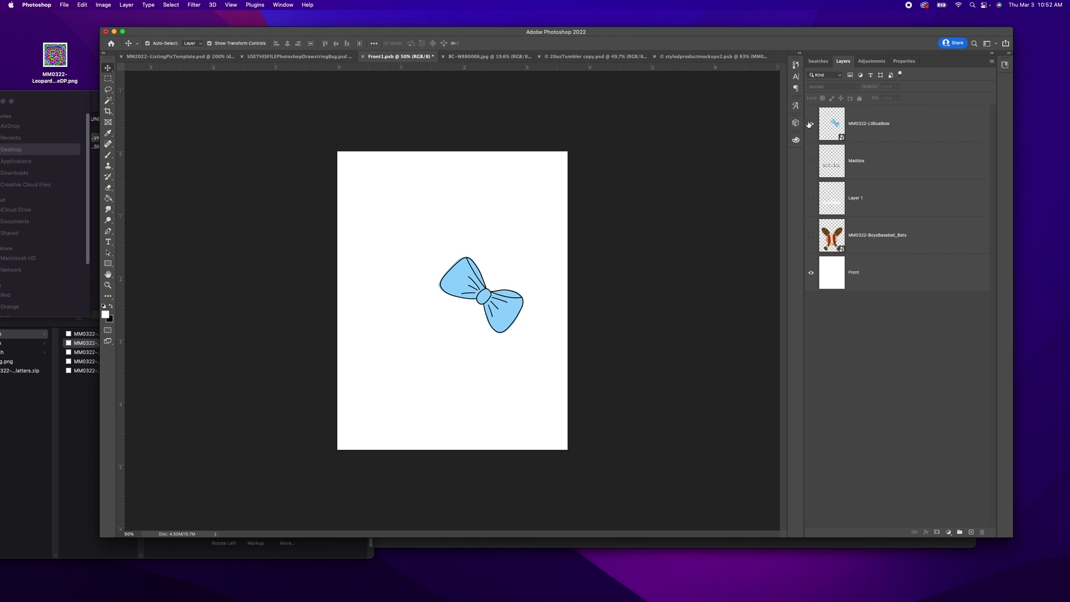
pyautogui.click(811, 123)
pyautogui.click(887, 130)
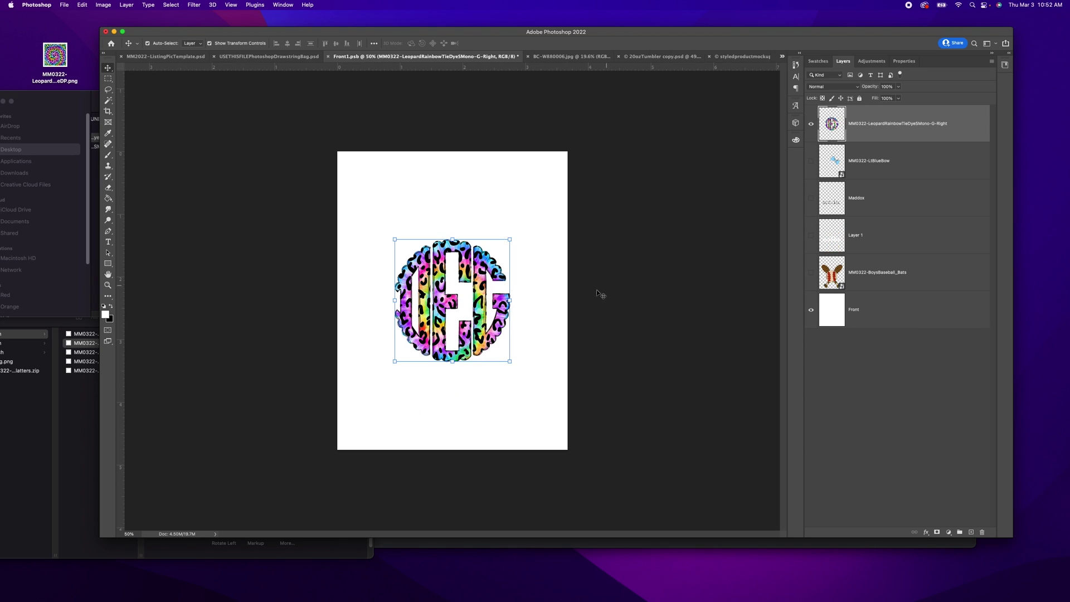
# Enlarge the DEG monogram, nudge it slightly down and left, and save Front1.psb.
pyautogui.moveTo(509, 239)
pyautogui.mouseDown()
pyautogui.moveTo(554, 199)
pyautogui.moveTo(521, 247)
pyautogui.moveTo(535, 235)
pyautogui.moveTo(502, 255)
pyautogui.mouseUp()
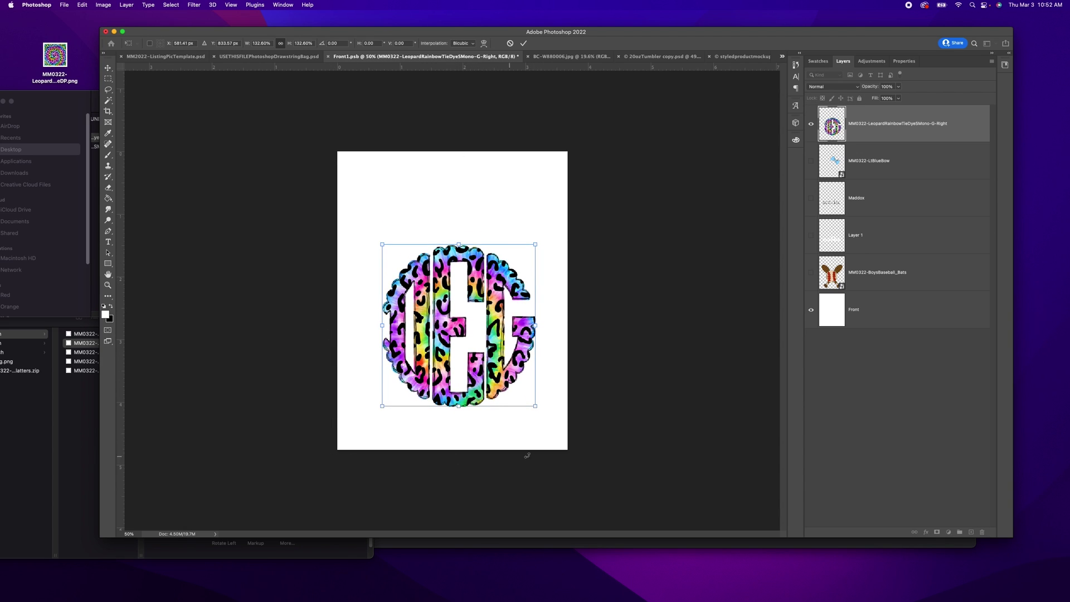
pyautogui.moveTo(504, 322); pyautogui.dragTo(498, 331)
pyautogui.click(524, 43)
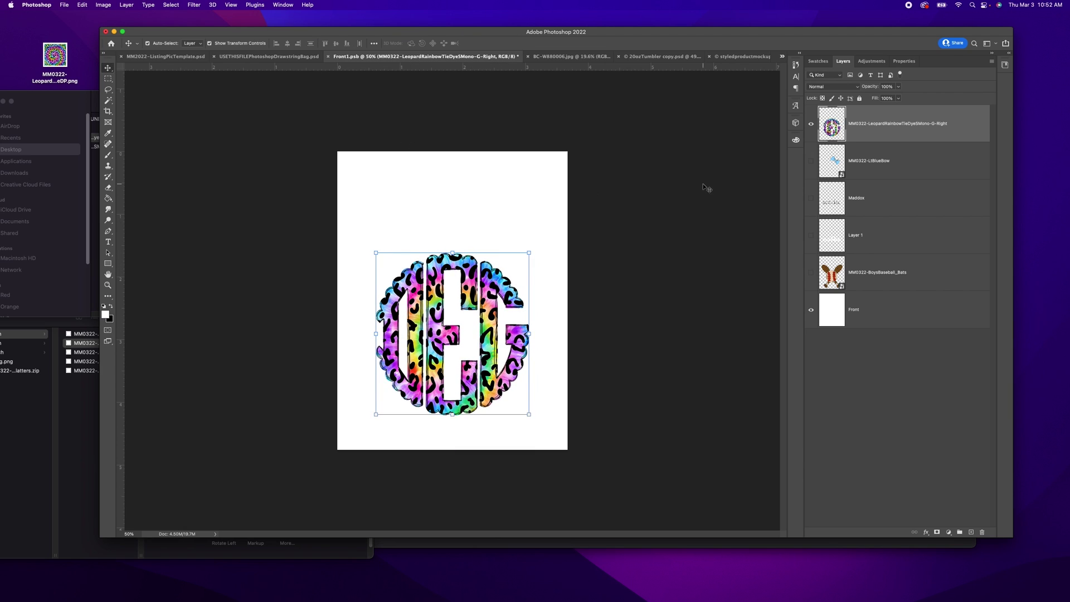
pyautogui.press('super+s')
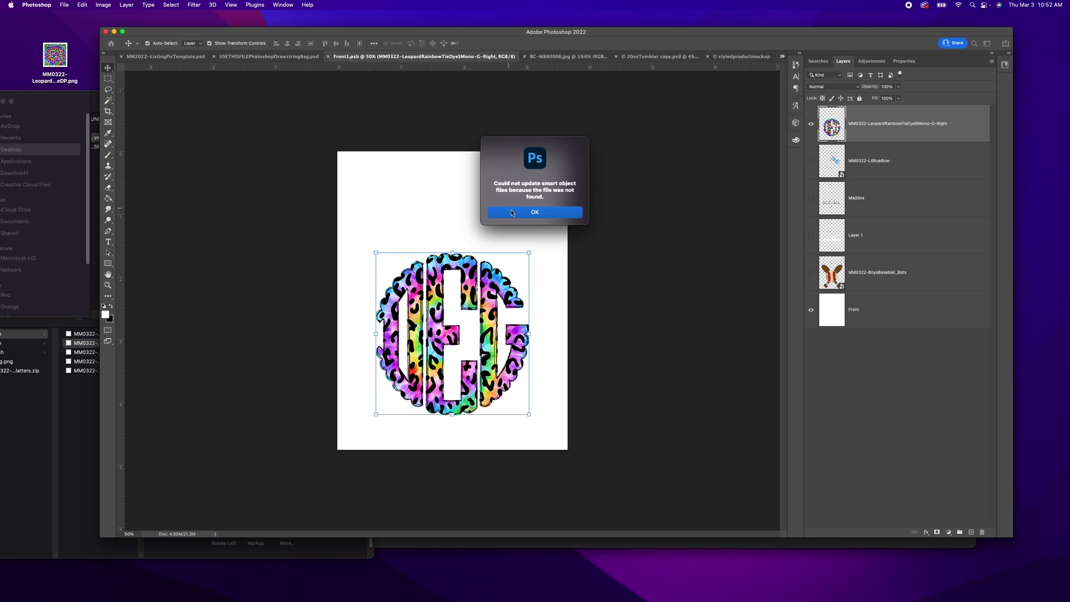
pyautogui.press('Return')
pyautogui.click(304, 57)
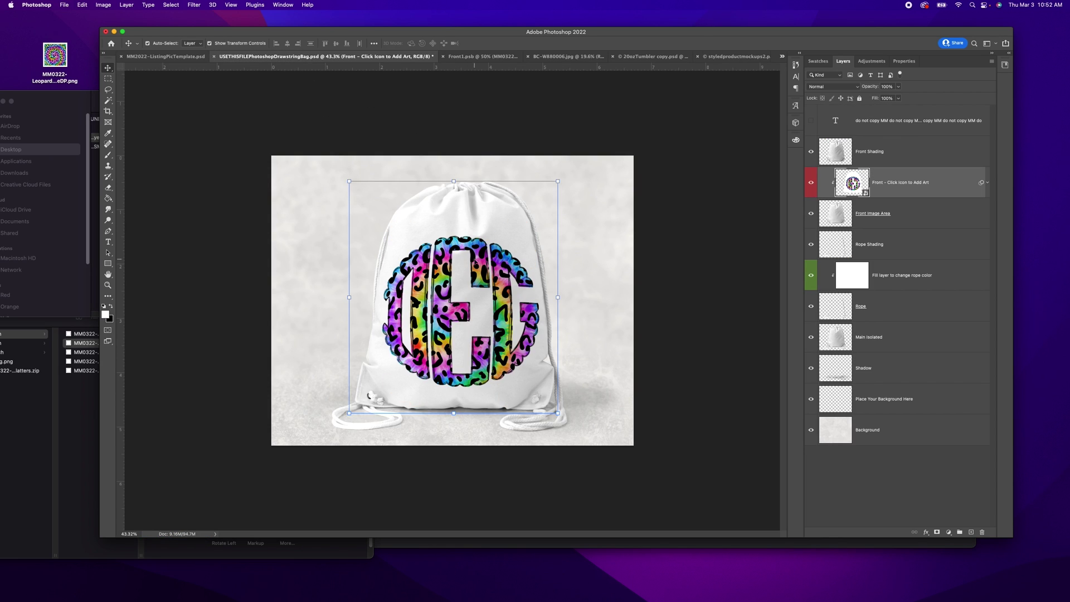
# Turn the DO NOT COPY watermark back on and raise its opacity from 15% to about 40%.
pyautogui.click(812, 121)
pyautogui.click(878, 125)
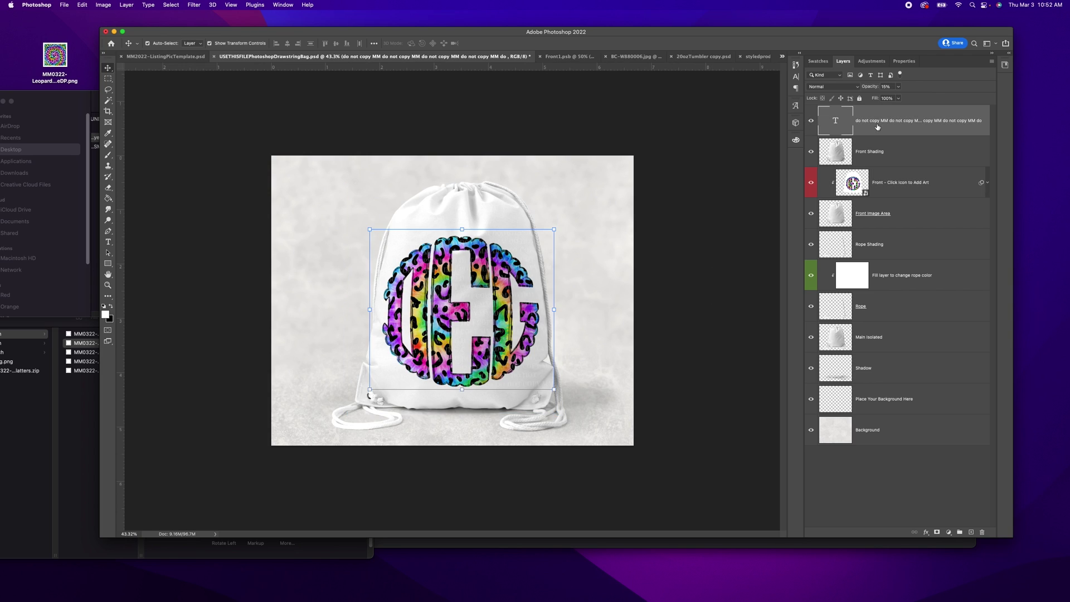
pyautogui.moveTo(897, 87); pyautogui.dragTo(908, 97)
pyautogui.click(743, 149)
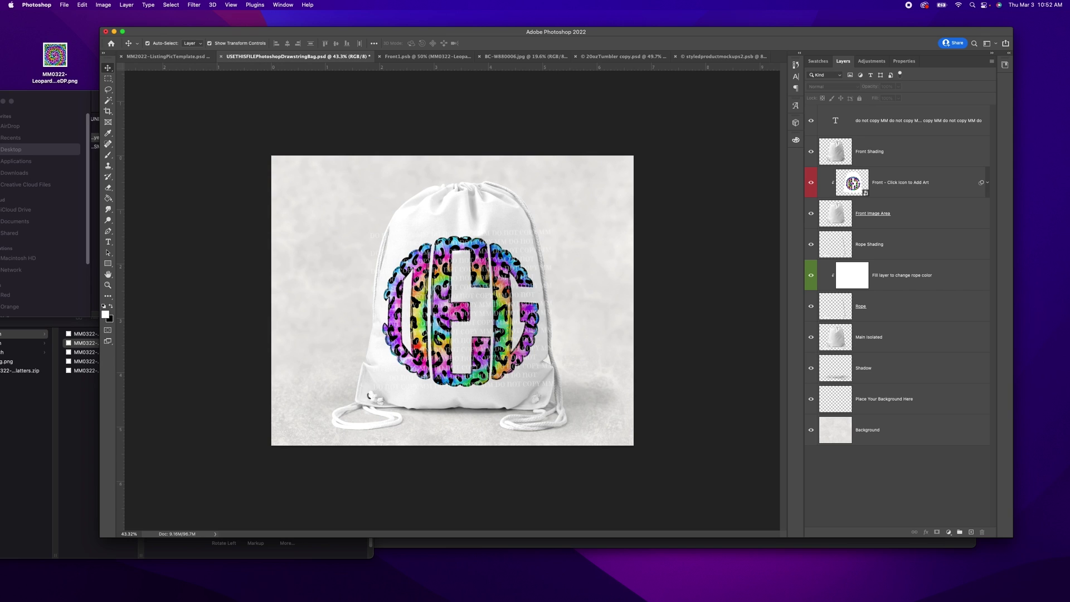
pyautogui.press('super+Tab')
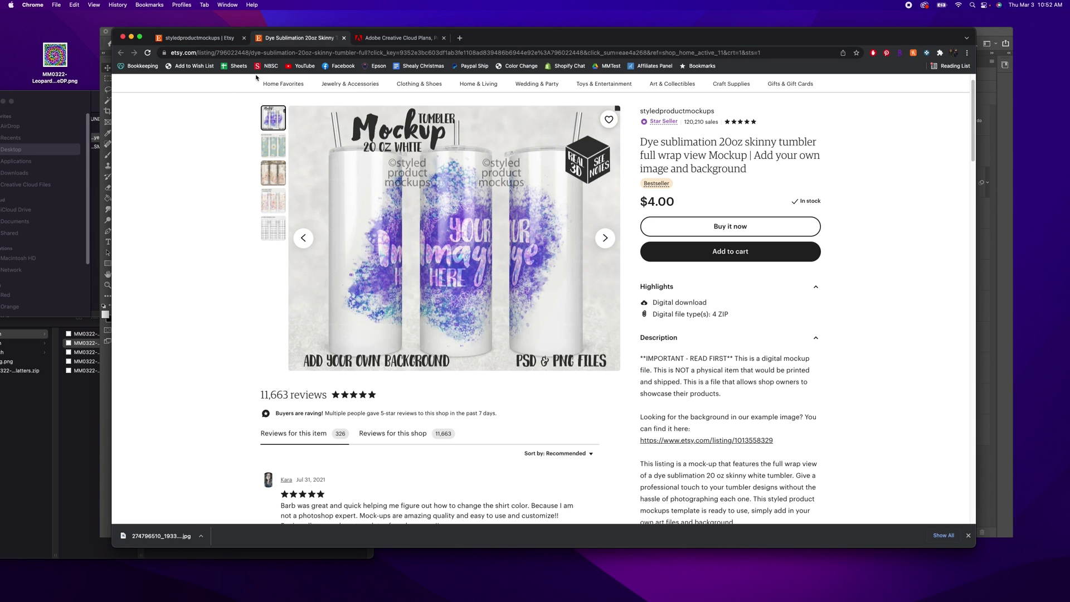
# Browse the Adobe Creative Cloud plans page in Chrome, then return to Photoshop.
pyautogui.click(386, 40)
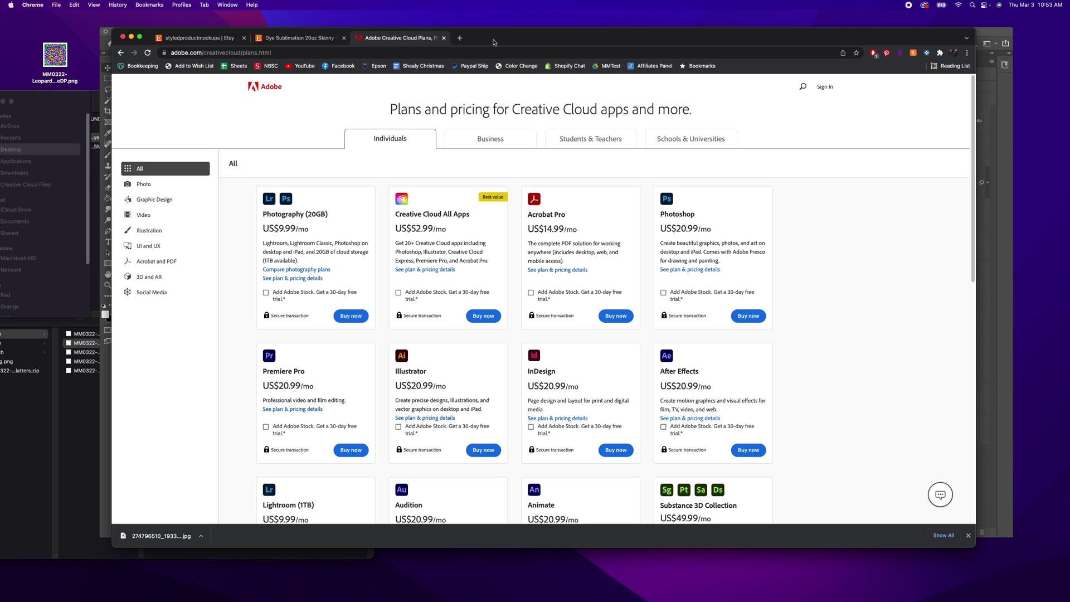
pyautogui.moveTo(493, 43); pyautogui.dragTo(511, 112)
pyautogui.click(490, 89)
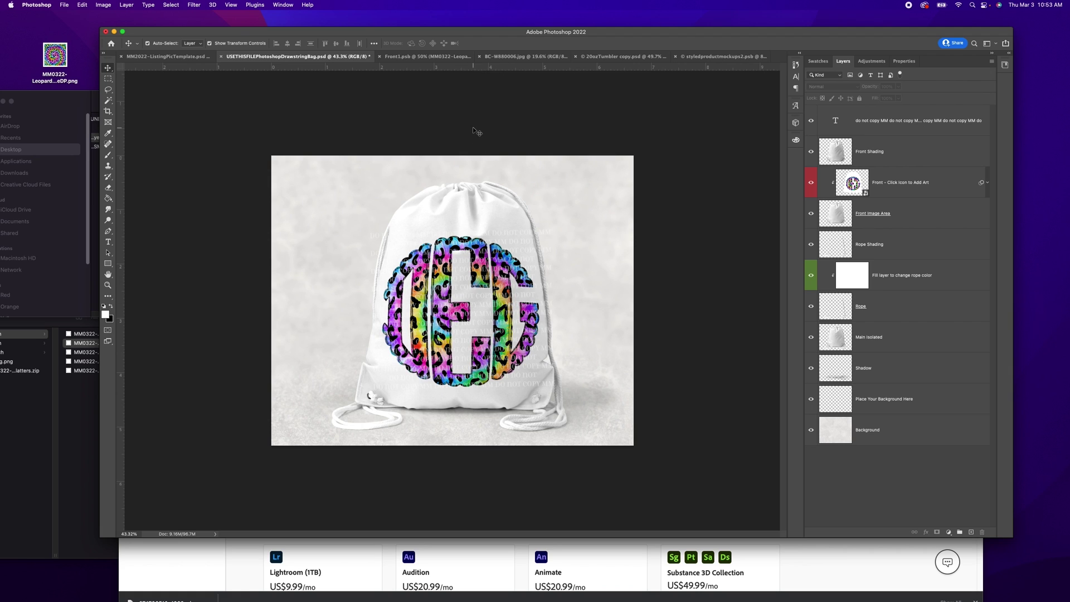